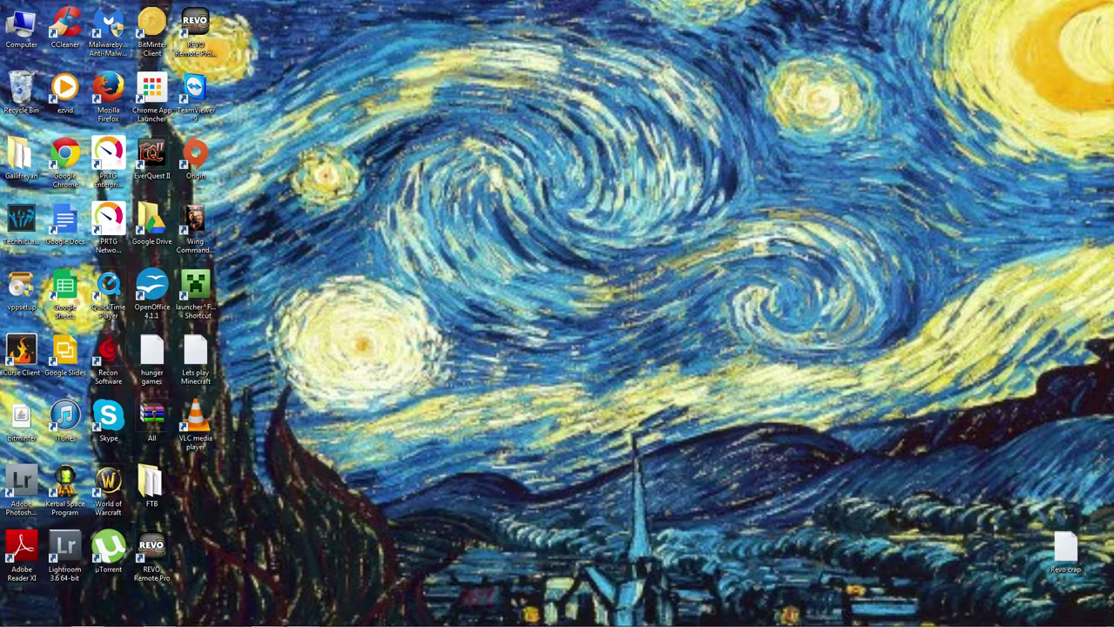
Open the Control Panel's Ease of Access settings for changing how the keyboard works
left_click(15, 619)
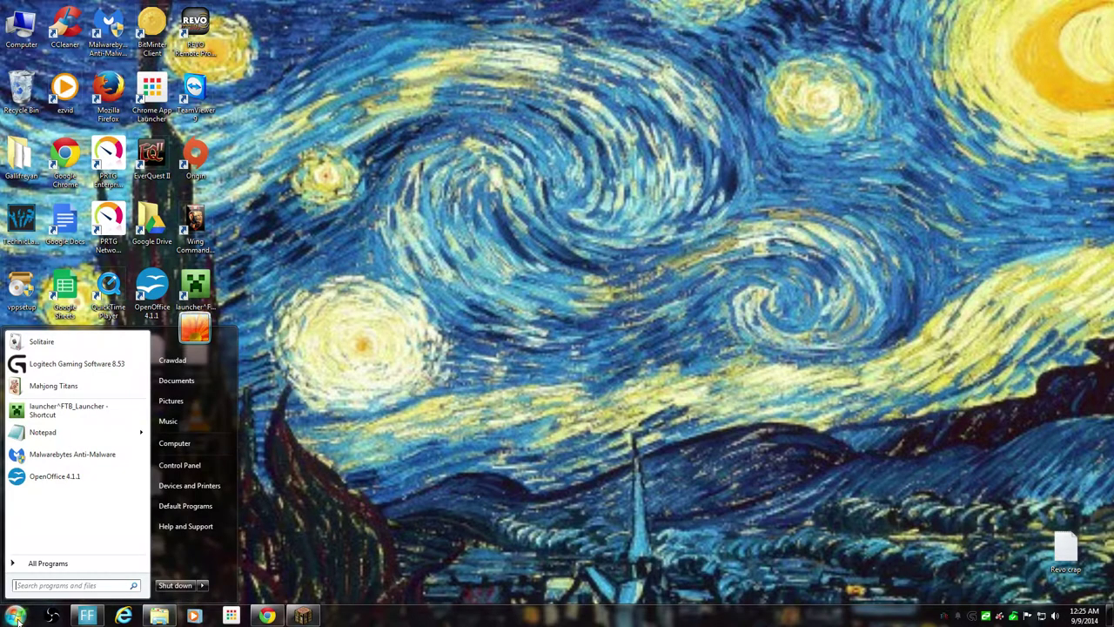
left_click(179, 466)
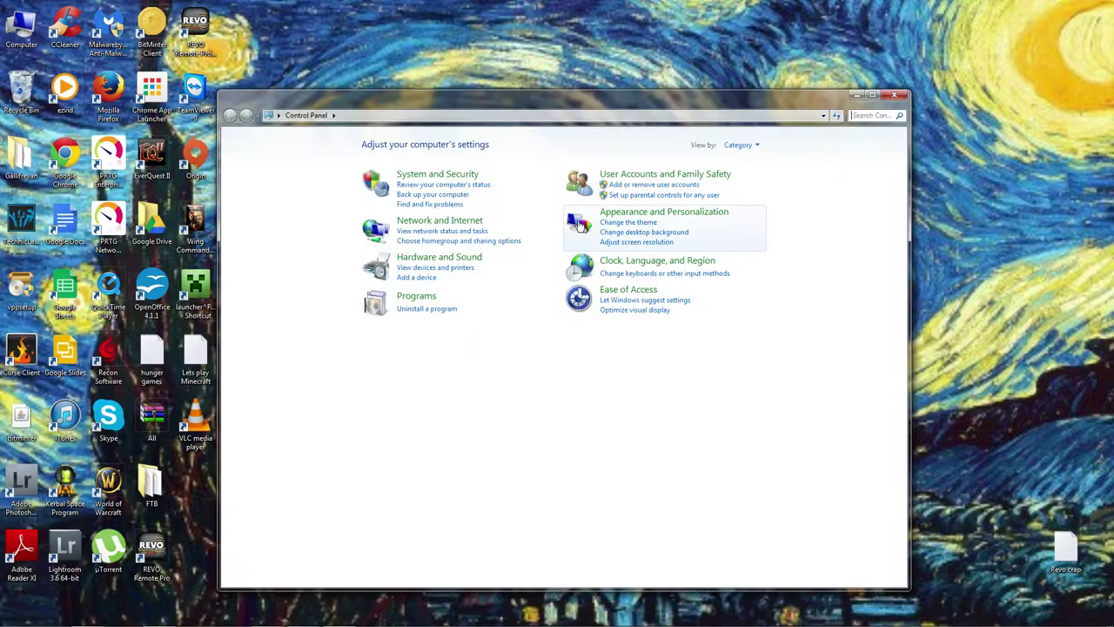
left_click(633, 294)
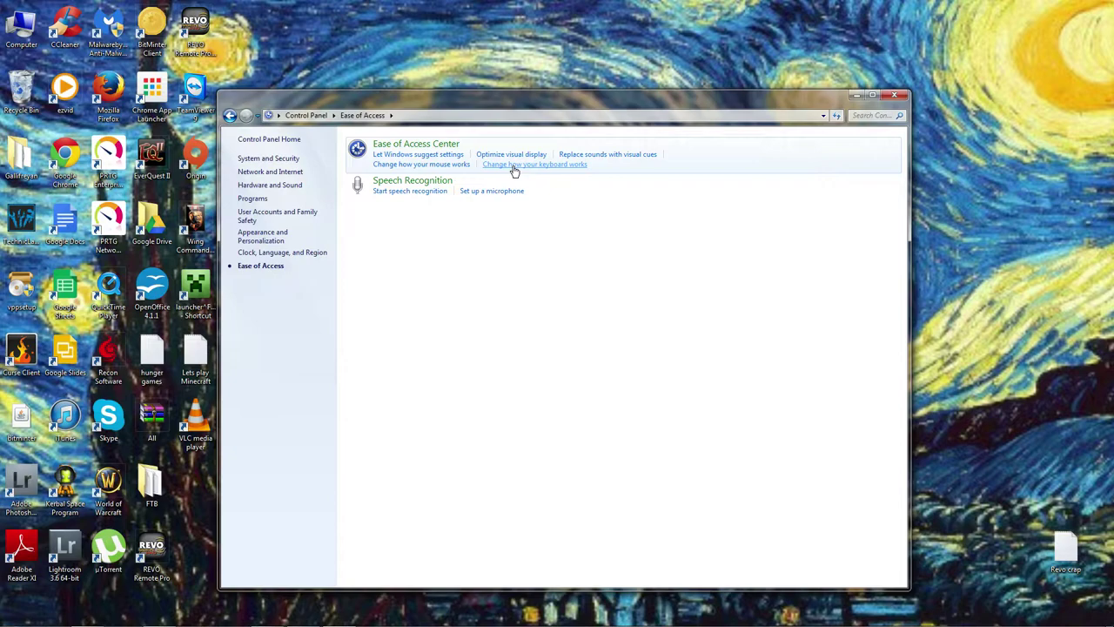
left_click(515, 165)
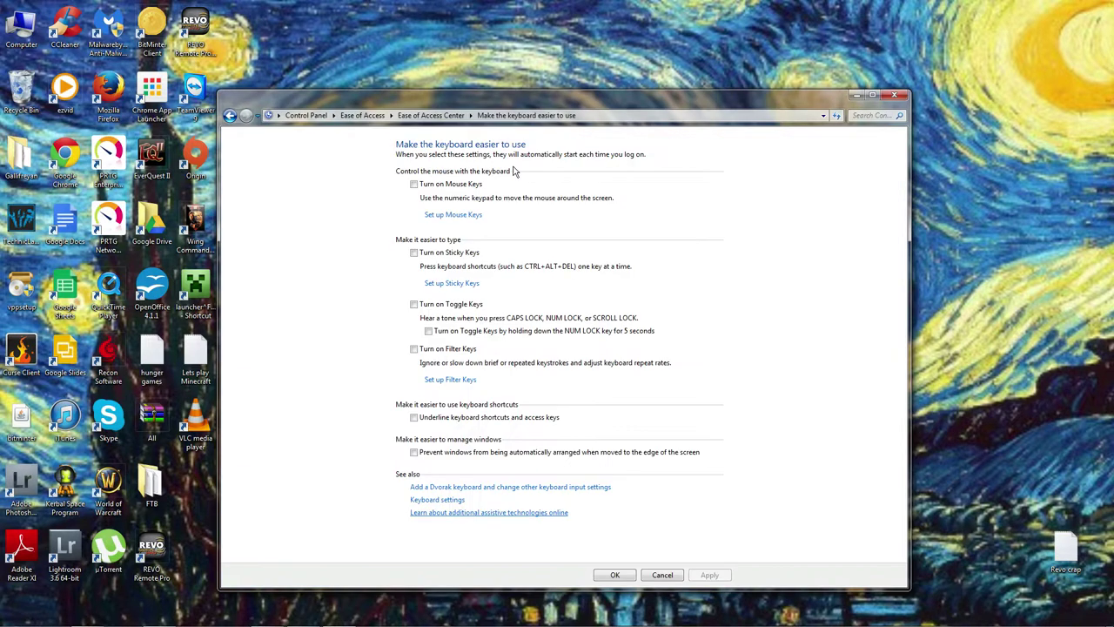
Turn on Mouse Keys with the left ALT + left SHIFT + NUM LOCK shortcut enabled, apply the settings and close the Control Panel
left_click(414, 185)
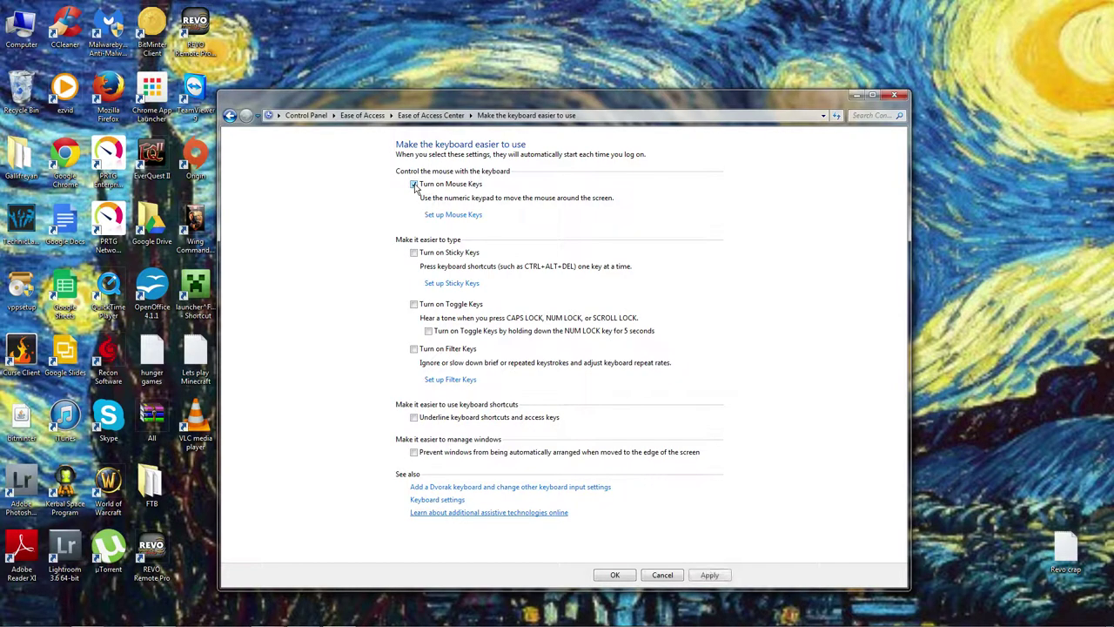
left_click(452, 215)
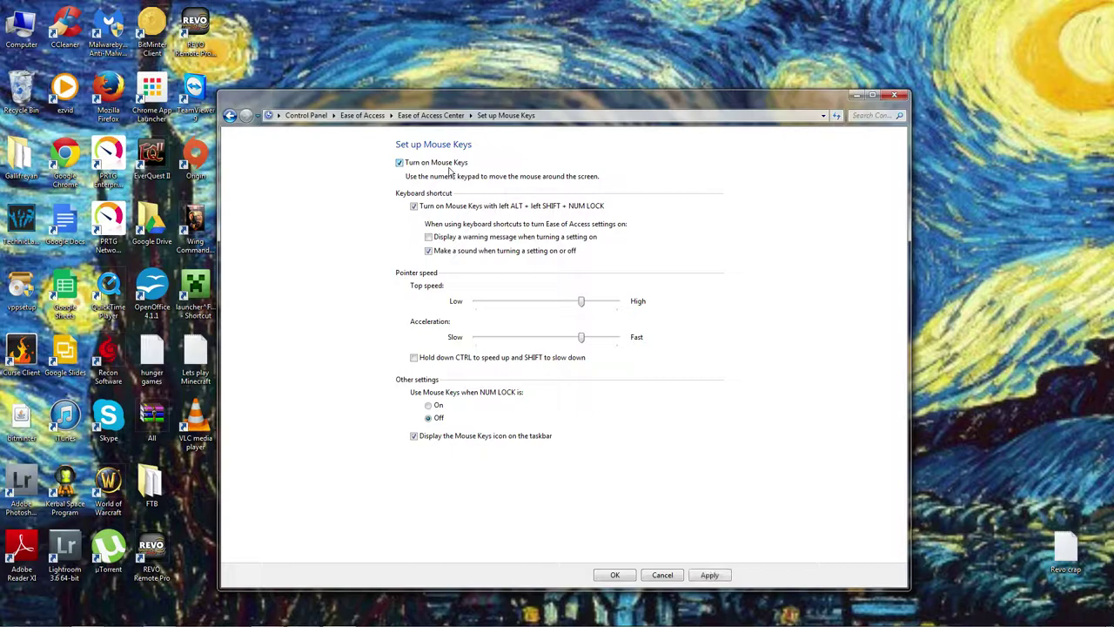
left_click(414, 204)
left_click(710, 575)
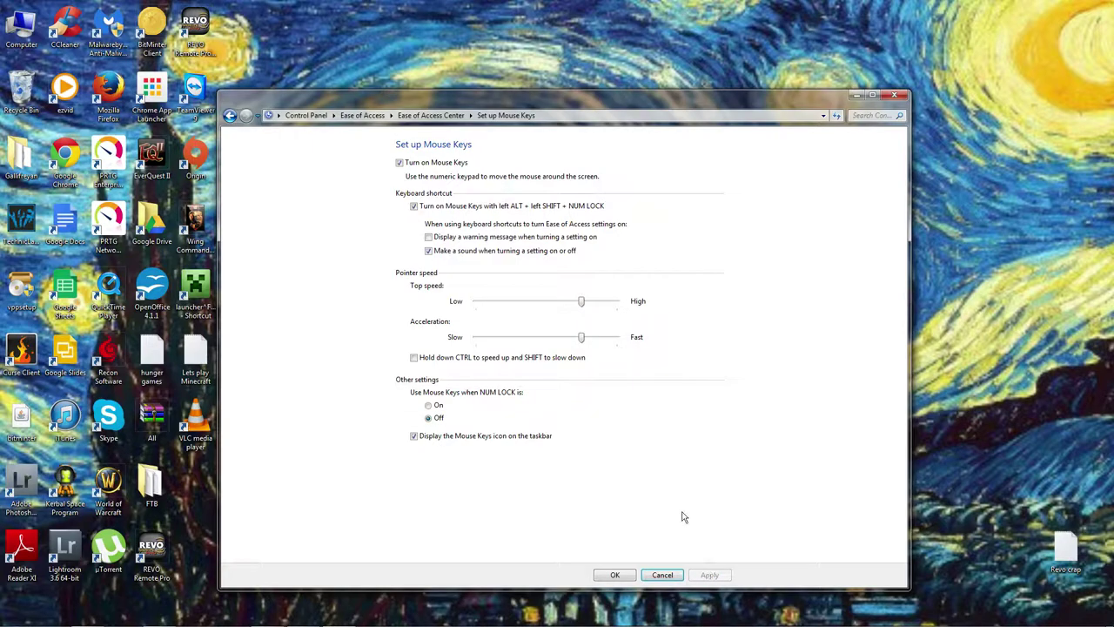
left_click(896, 100)
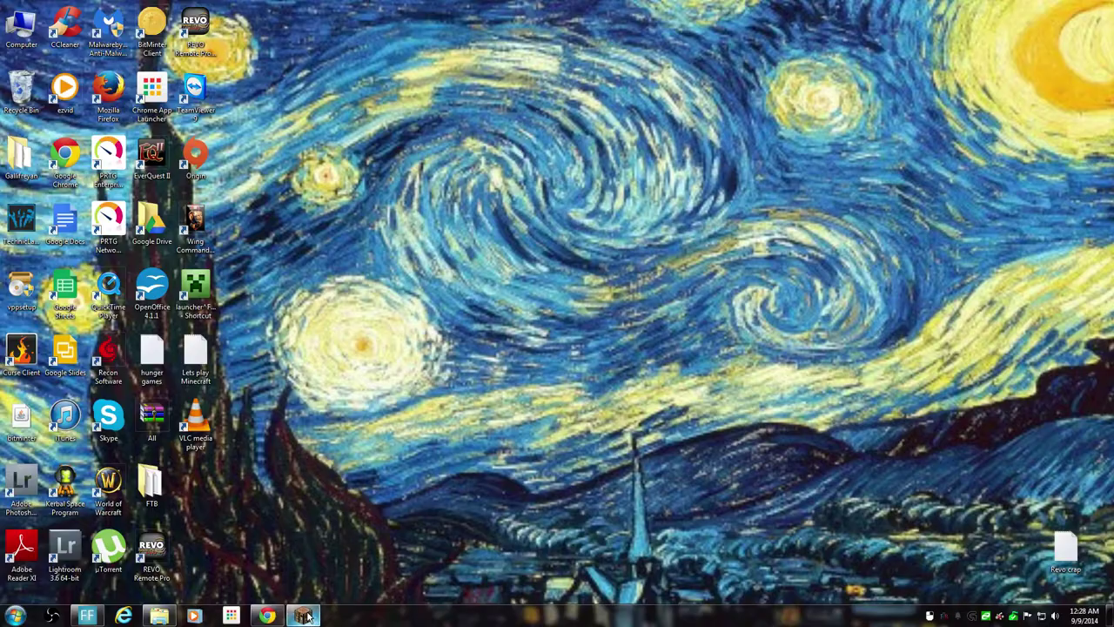
Switch to Minecraft and load the singleplayer world "Tutorial World"
left_click(305, 615)
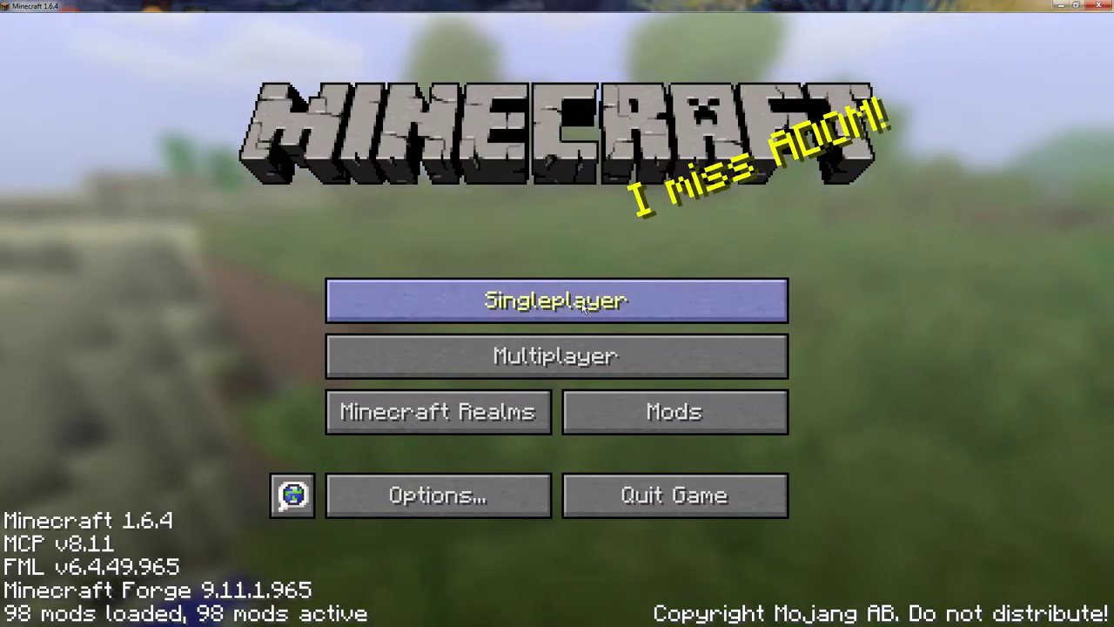
left_click(553, 300)
left_click(421, 244)
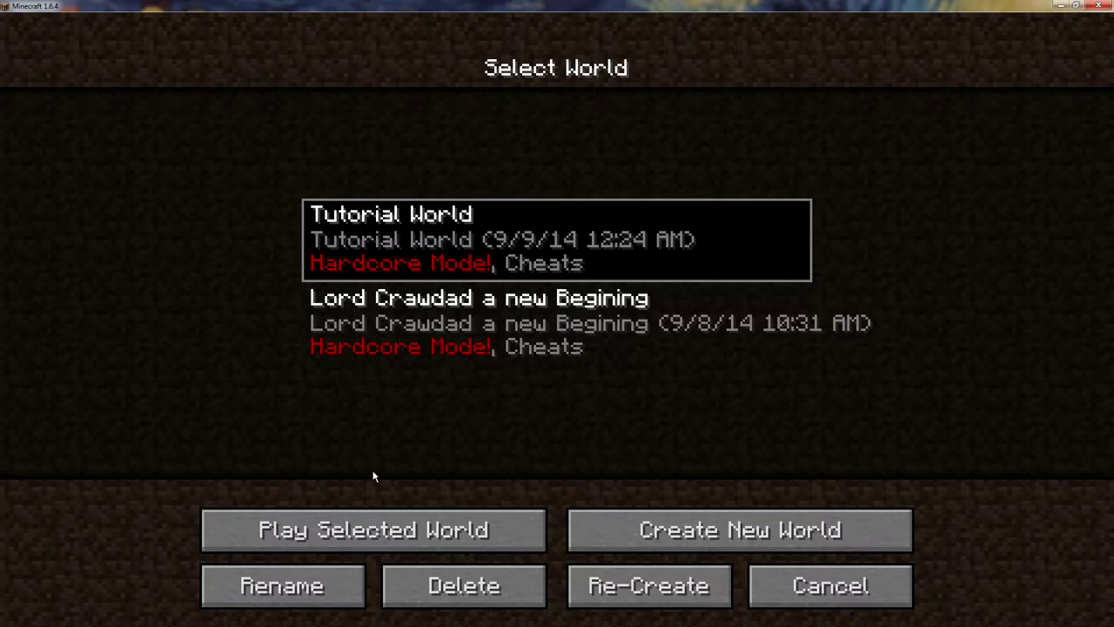
left_click(373, 514)
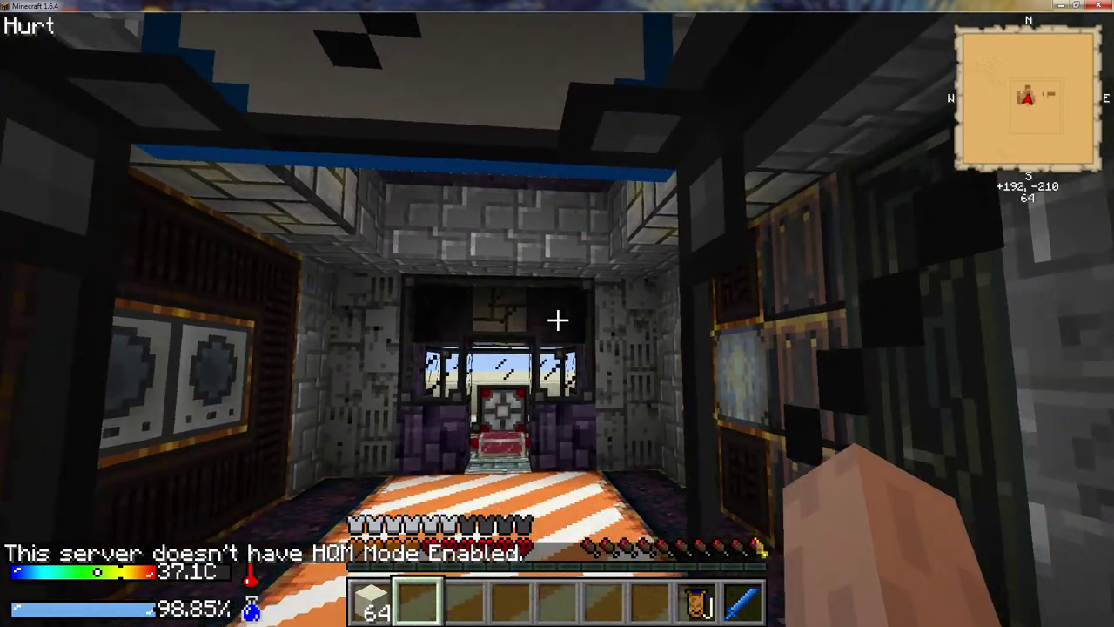
Walk out of the building to the oak sieve standing outside and select the stack of dust
key("w")
key("w")
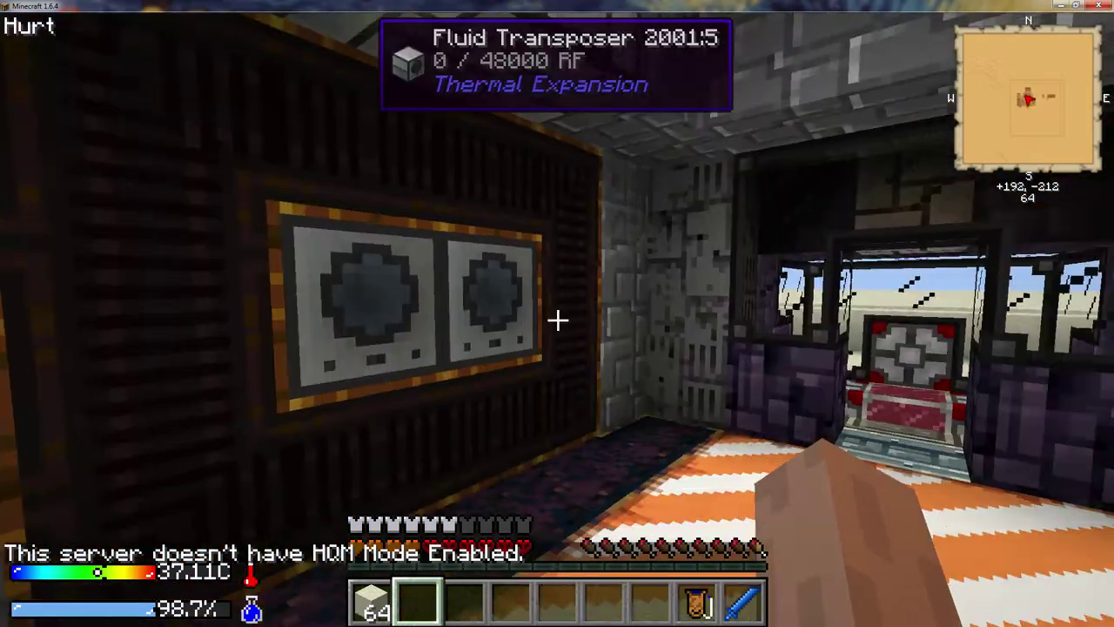
key("w")
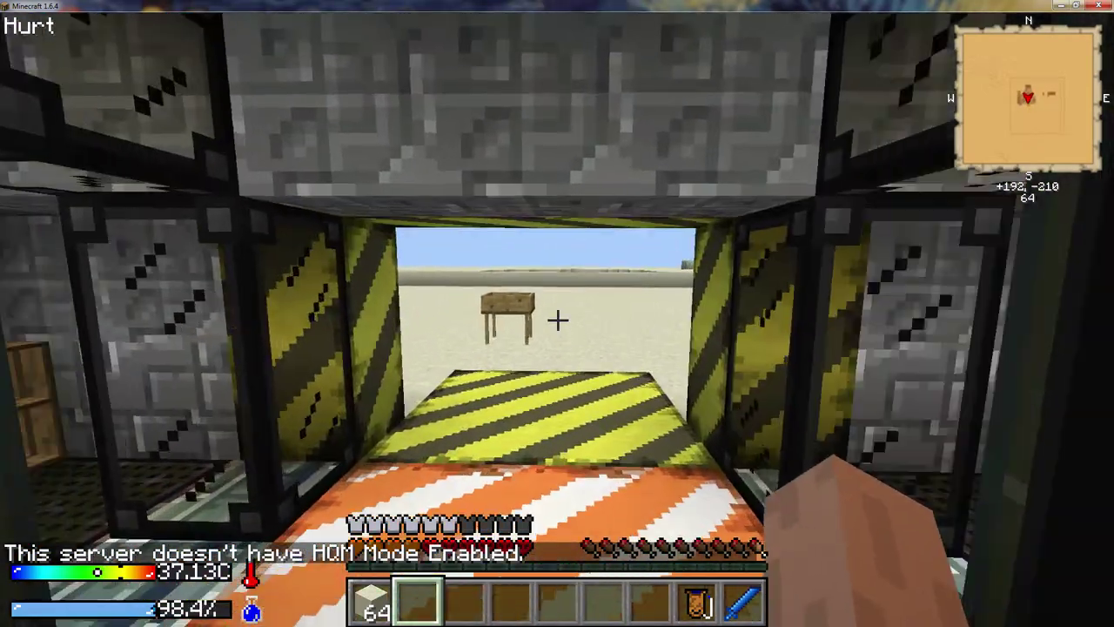
key("w")
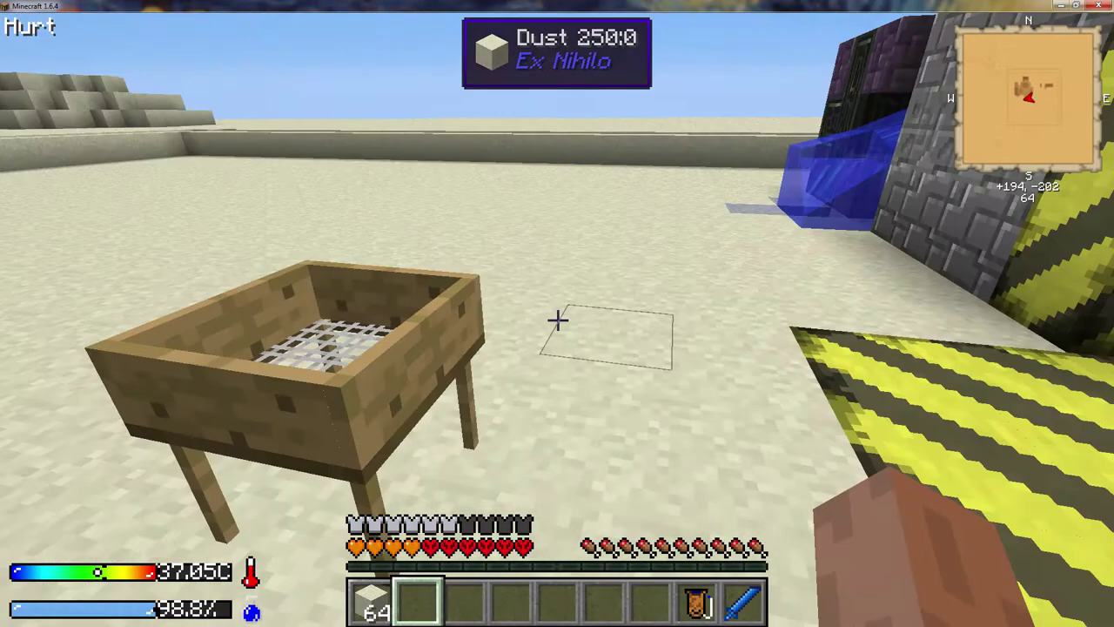
key("w")
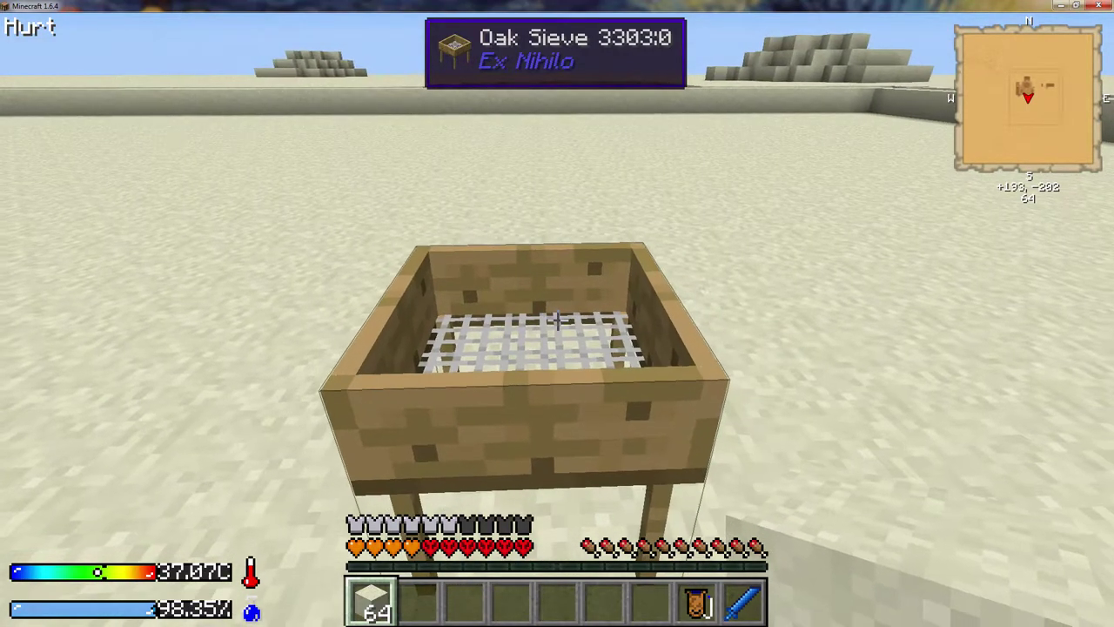
Repeatedly fill the oak sieve with dust blocks from the held stack and sift them
right_click(557, 320)
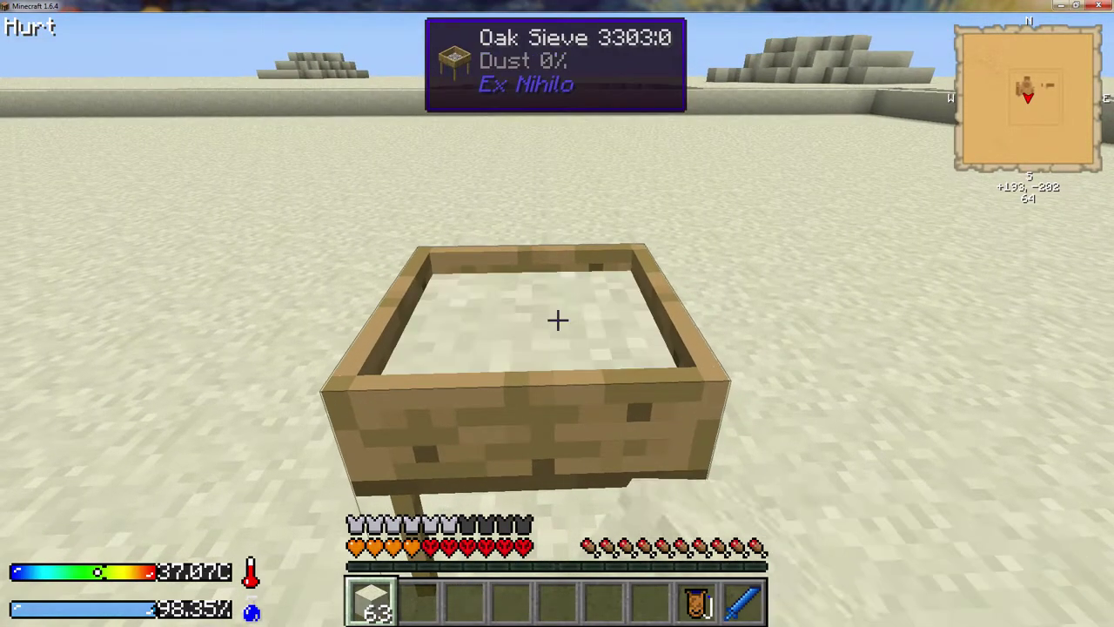
right_click(557, 320)
right_click(557, 321)
right_click(557, 320)
right_click(557, 320)
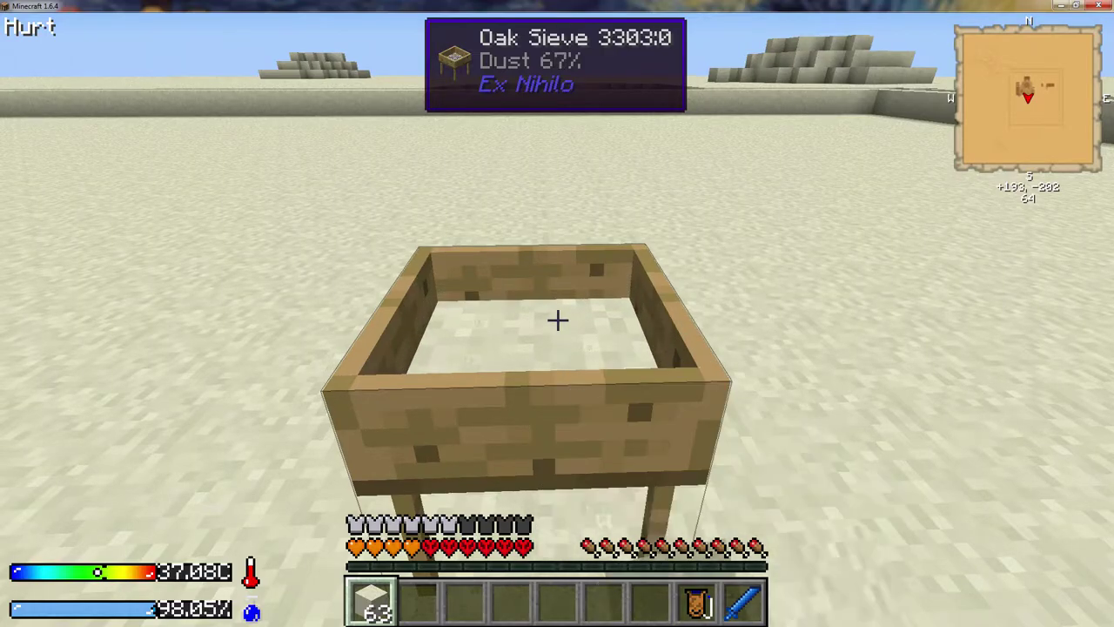
right_click(558, 320)
right_click(557, 321)
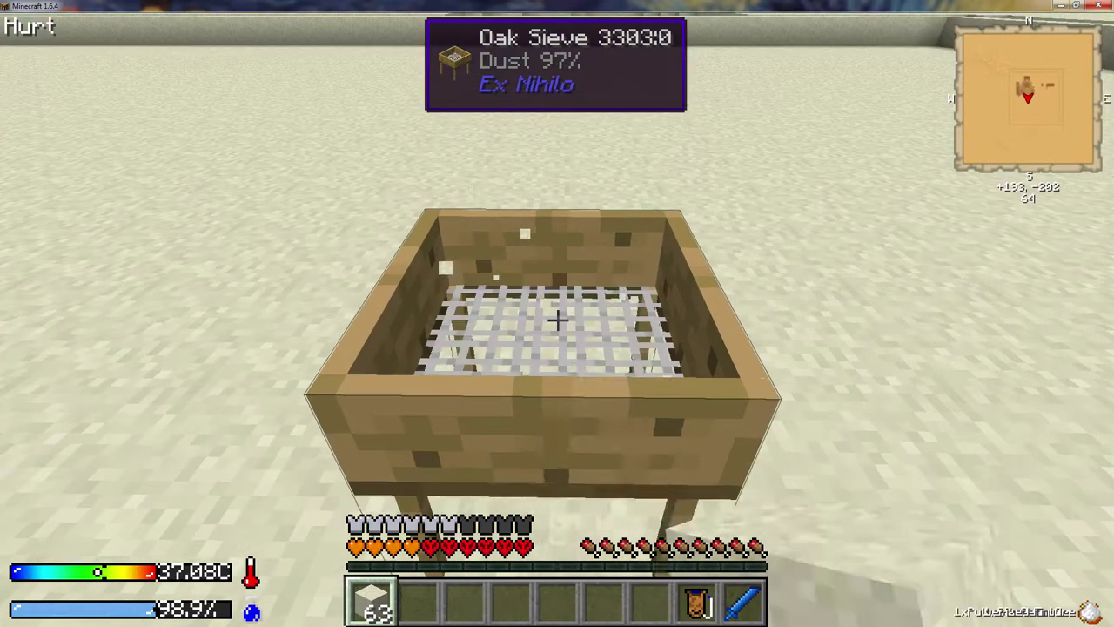
right_click(557, 321)
right_click(557, 321)
right_click(557, 321)
right_click(557, 321)
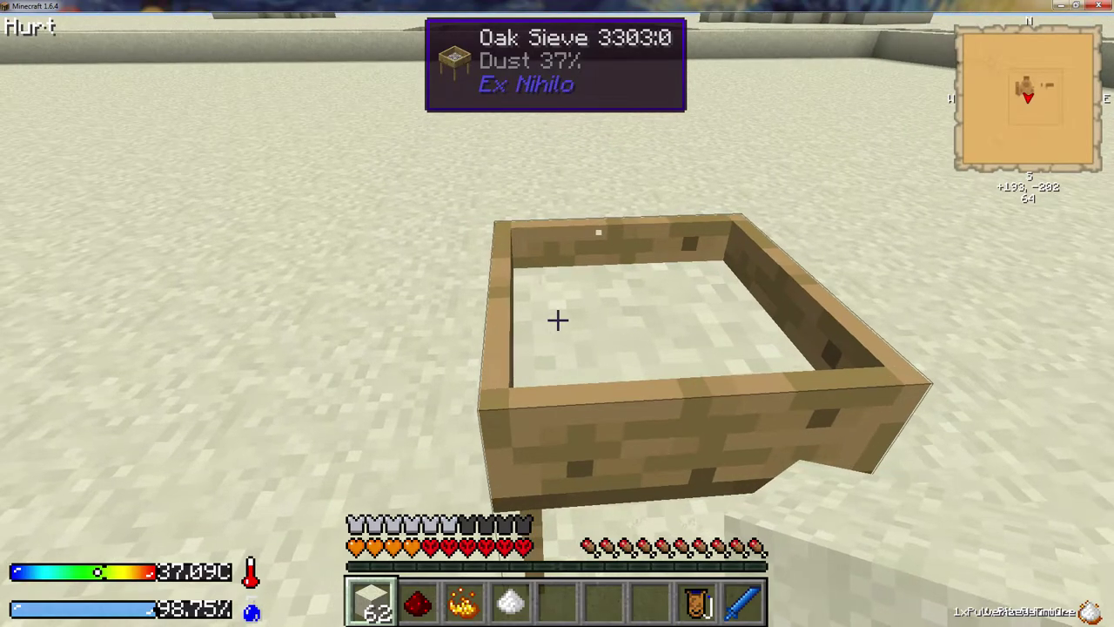
key("a")
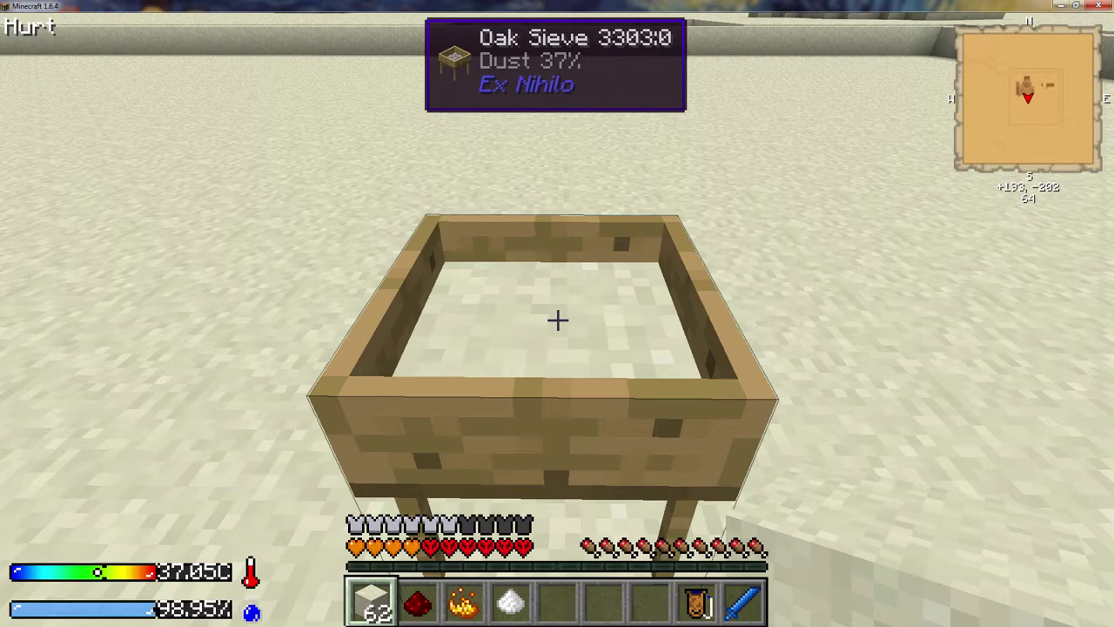
right_click(558, 321)
right_click(557, 321)
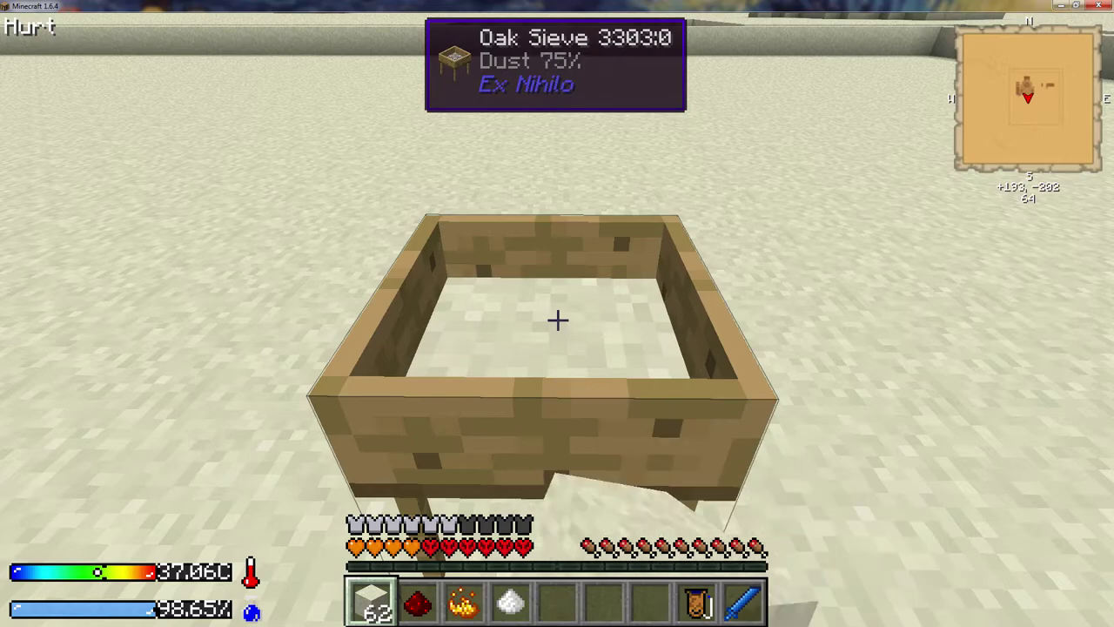
right_click(557, 321)
right_click(557, 320)
right_click(558, 320)
right_click(557, 320)
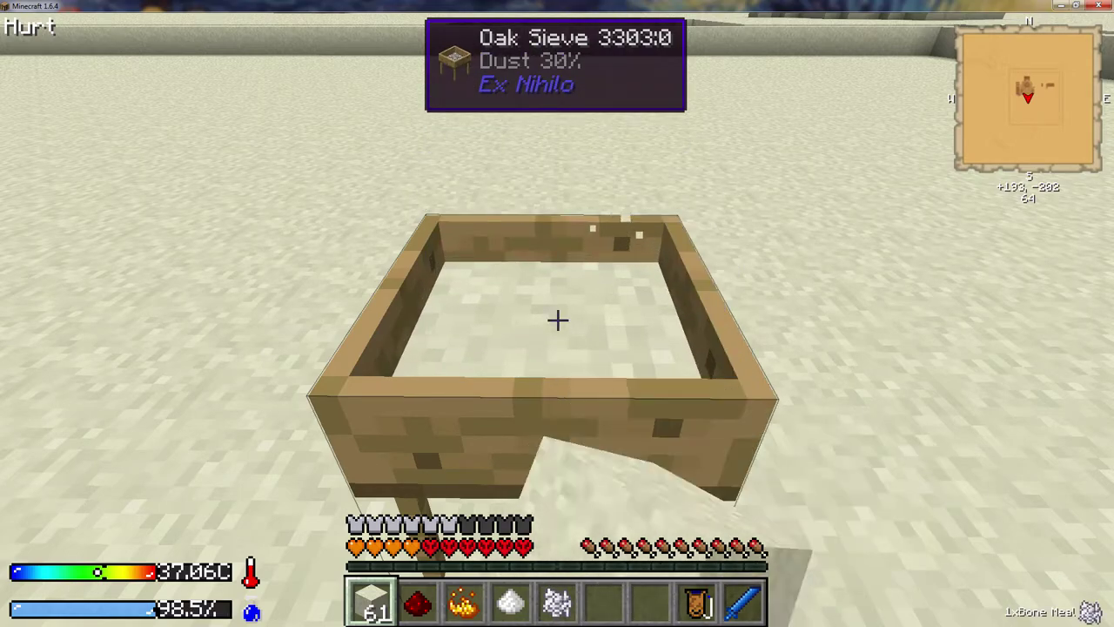
right_click(557, 320)
right_click(557, 320)
right_click(557, 321)
right_click(557, 320)
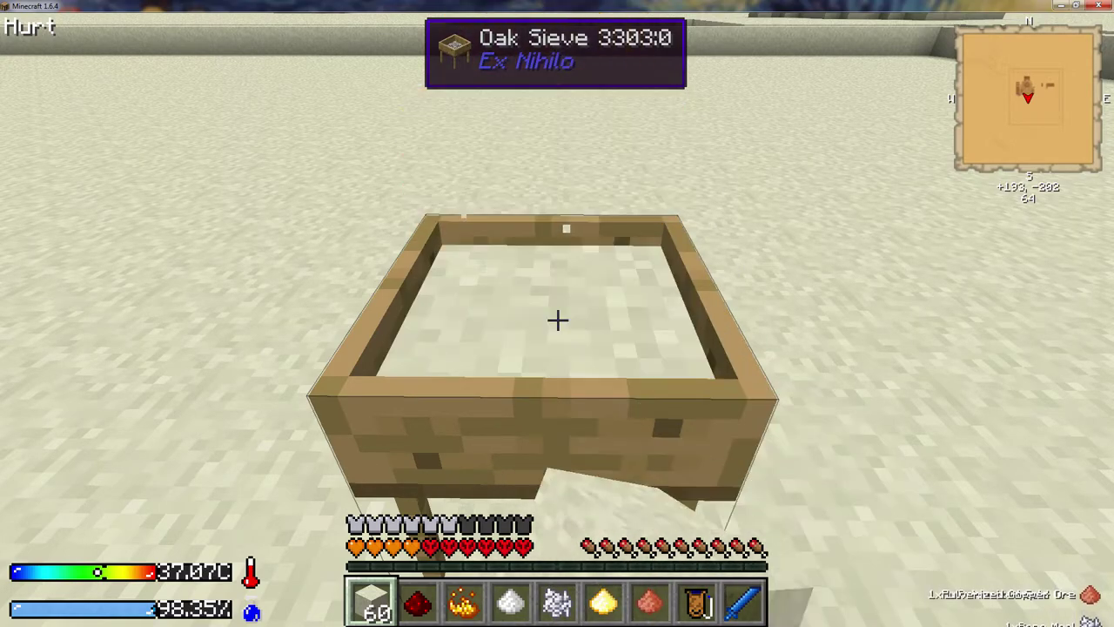
right_click(558, 320)
right_click(557, 320)
right_click(557, 321)
right_click(557, 320)
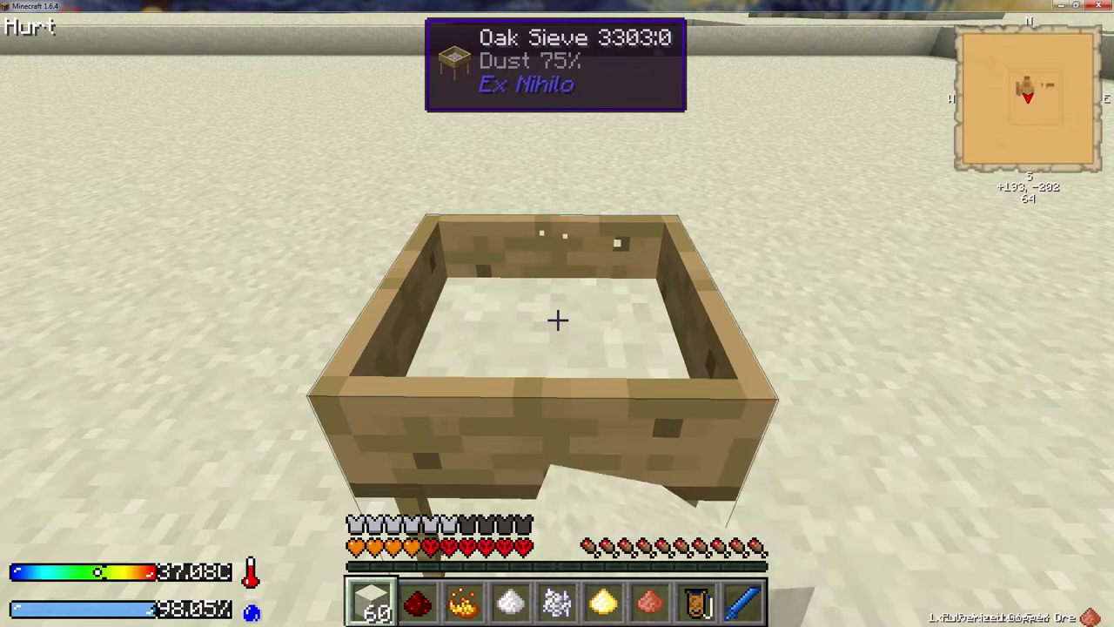
right_click(557, 321)
right_click(557, 321)
right_click(557, 321)
right_click(557, 320)
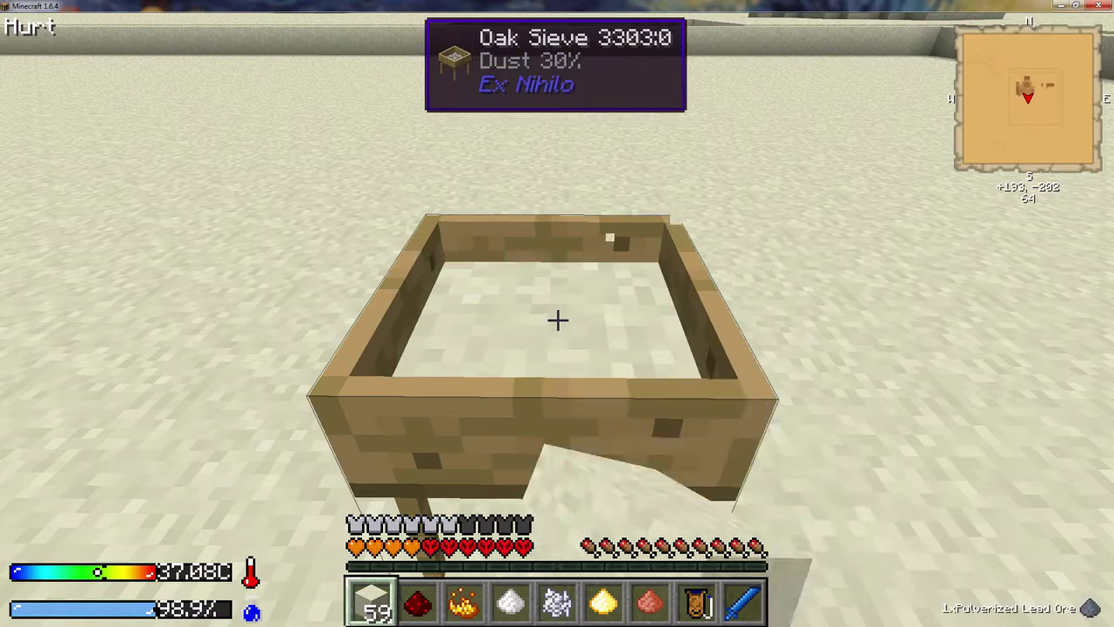
right_click(558, 320)
right_click(557, 320)
right_click(558, 320)
right_click(558, 320)
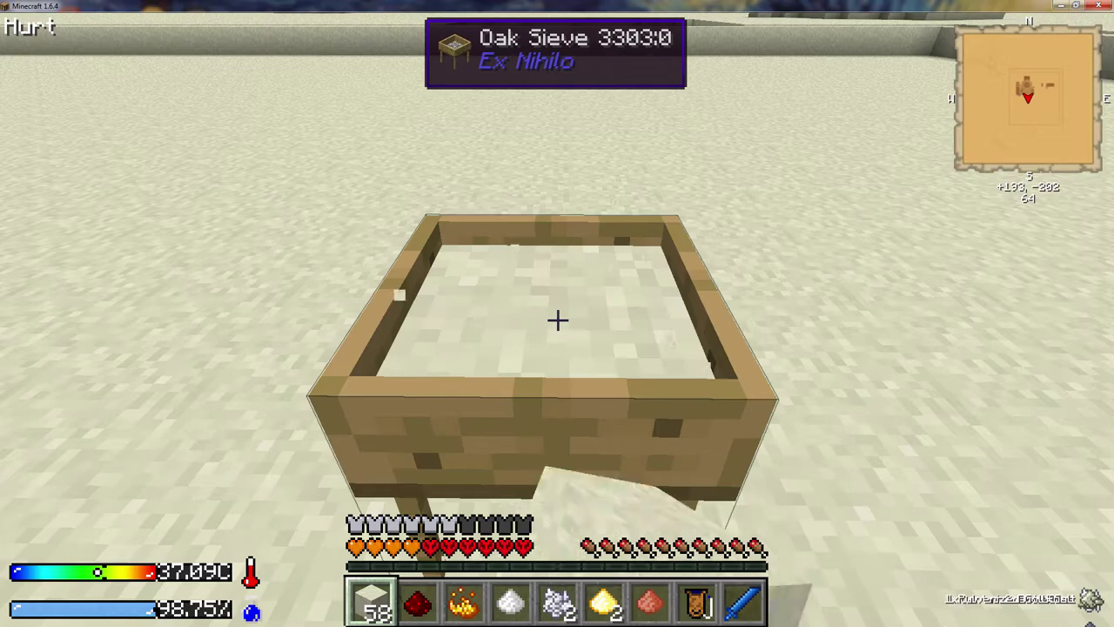
right_click(557, 320)
right_click(557, 321)
right_click(557, 320)
right_click(557, 321)
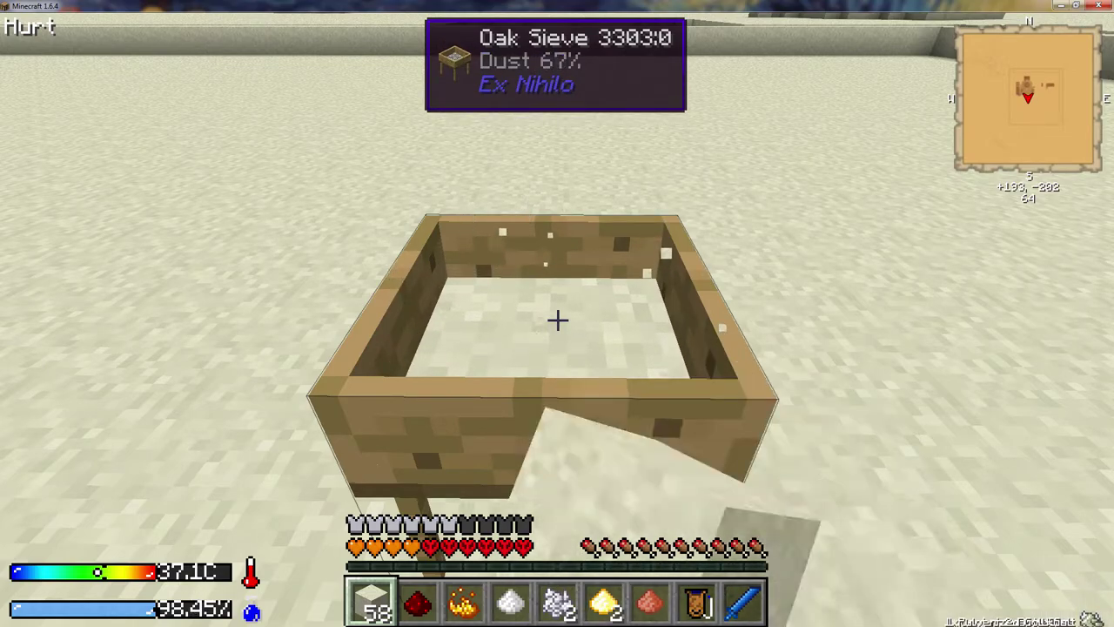
right_click(557, 320)
right_click(557, 320)
right_click(558, 321)
right_click(557, 320)
right_click(558, 321)
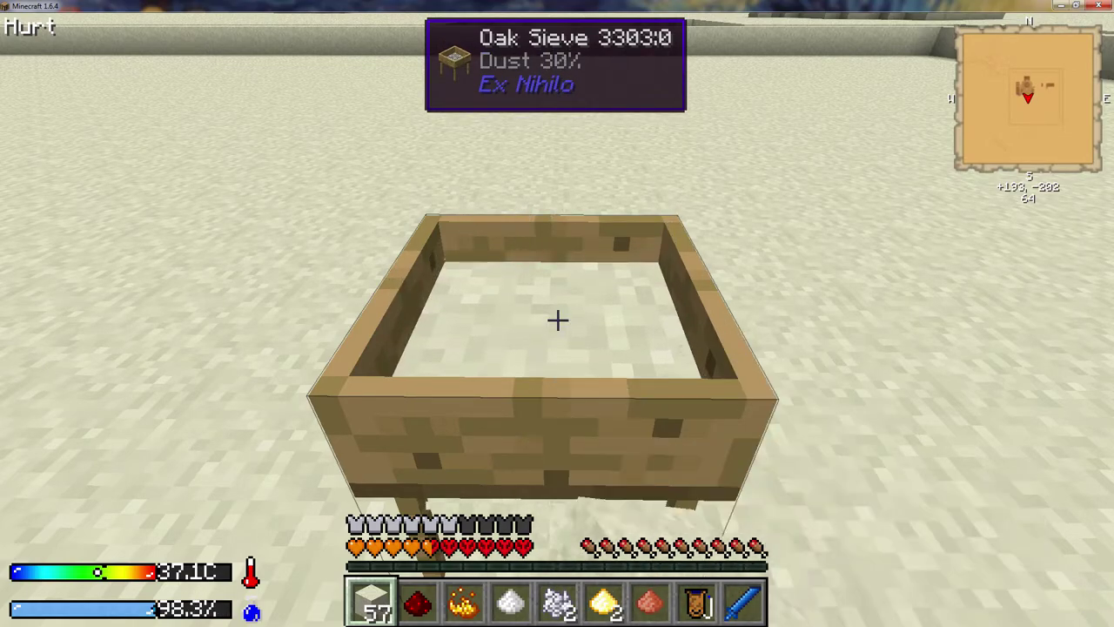
right_click(557, 320)
right_click(557, 320)
right_click(557, 321)
right_click(557, 321)
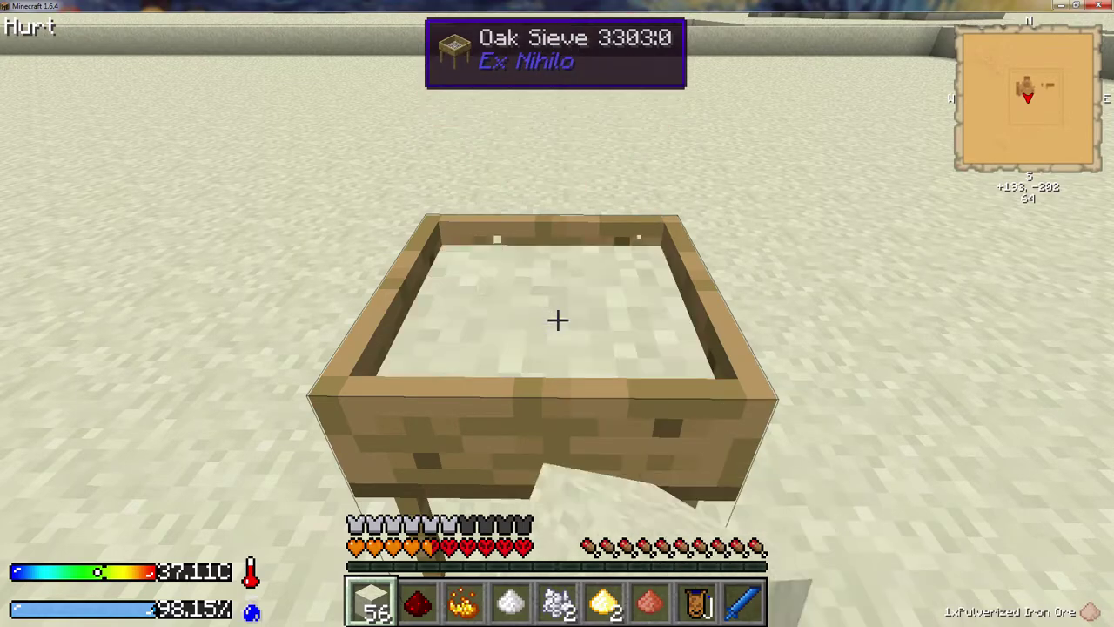
right_click(557, 320)
right_click(557, 320)
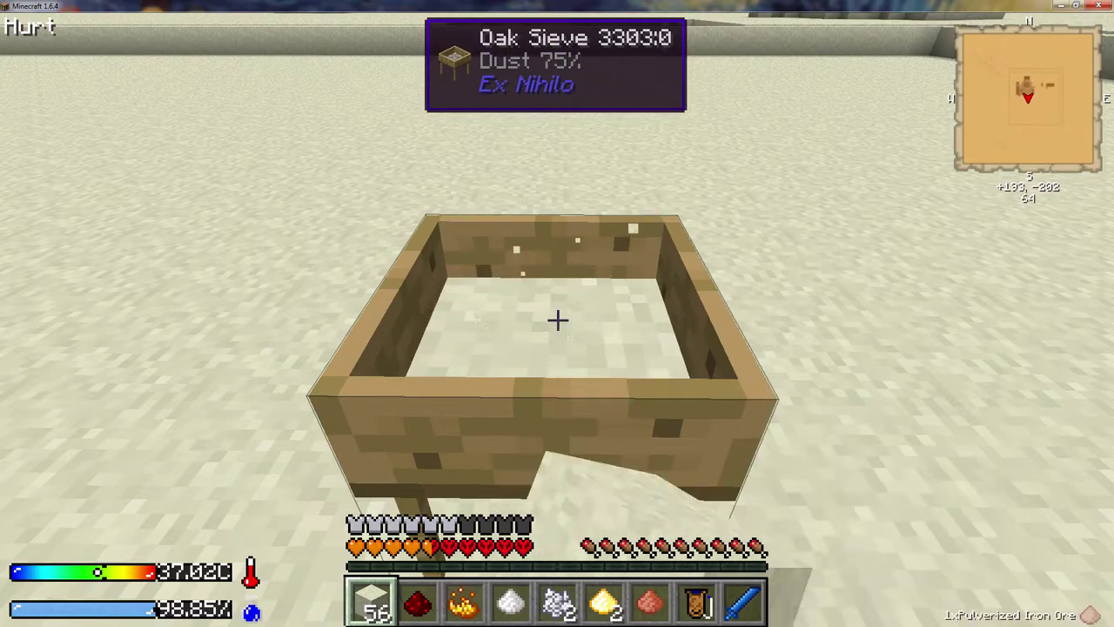
right_click(557, 320)
right_click(557, 321)
right_click(557, 321)
right_click(558, 321)
right_click(558, 320)
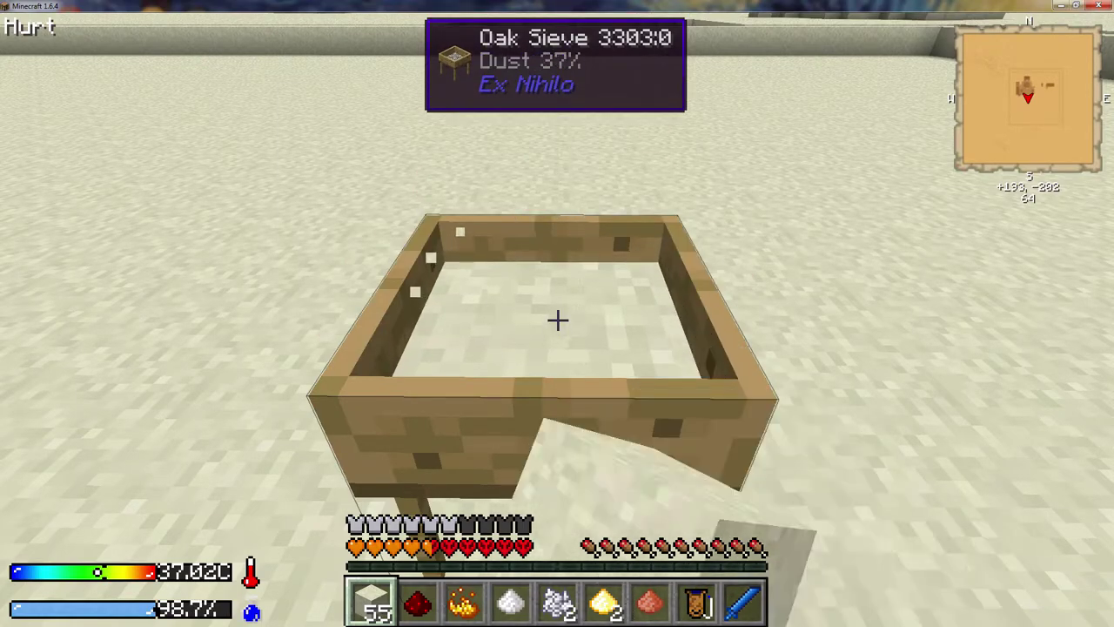
right_click(557, 320)
right_click(558, 320)
right_click(557, 320)
right_click(557, 320)
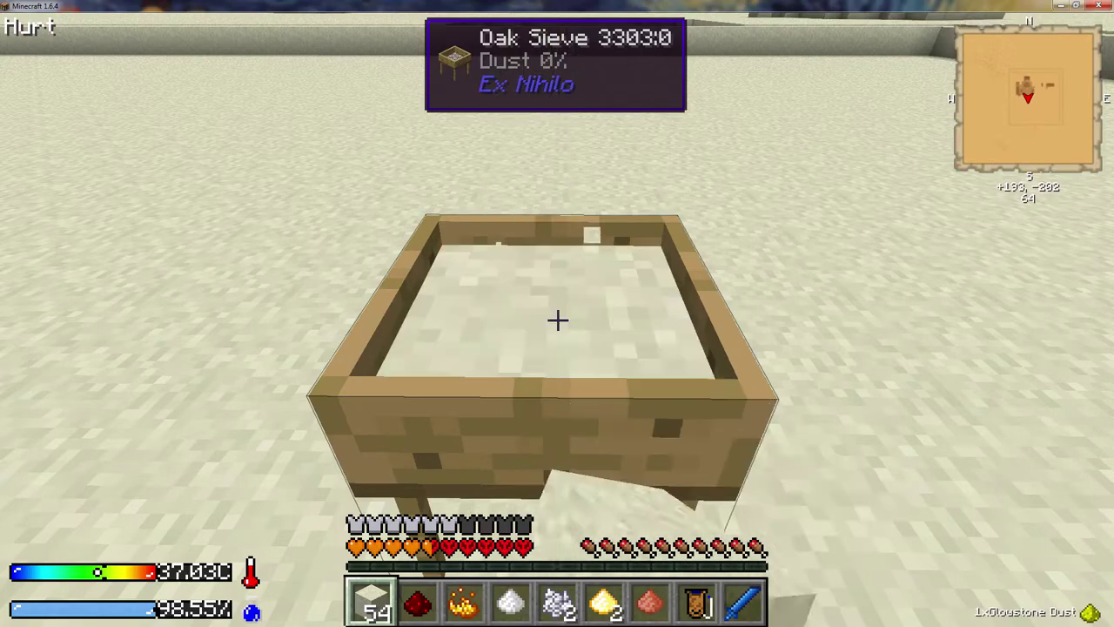
right_click(558, 320)
right_click(557, 321)
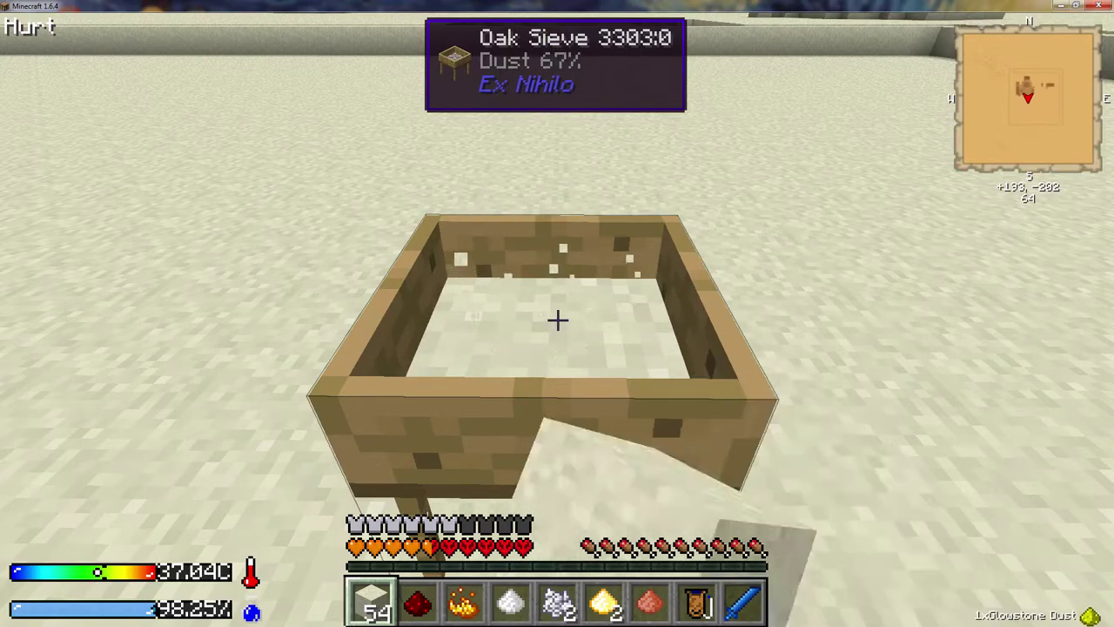
right_click(557, 320)
right_click(557, 321)
right_click(557, 320)
right_click(557, 321)
right_click(558, 321)
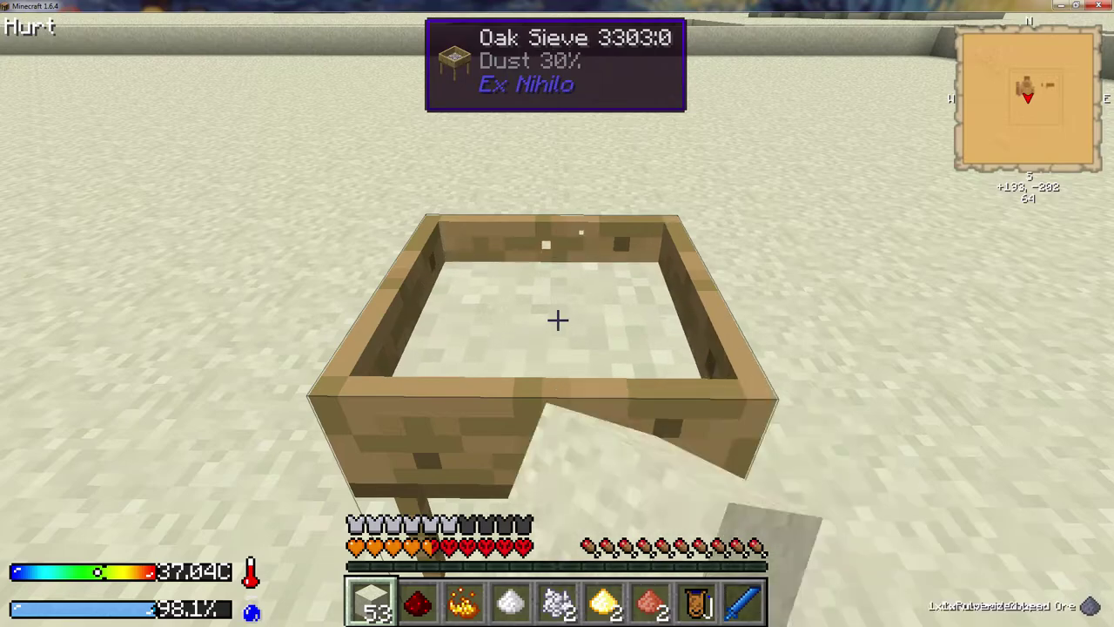
right_click(557, 321)
right_click(557, 320)
right_click(557, 320)
right_click(557, 320)
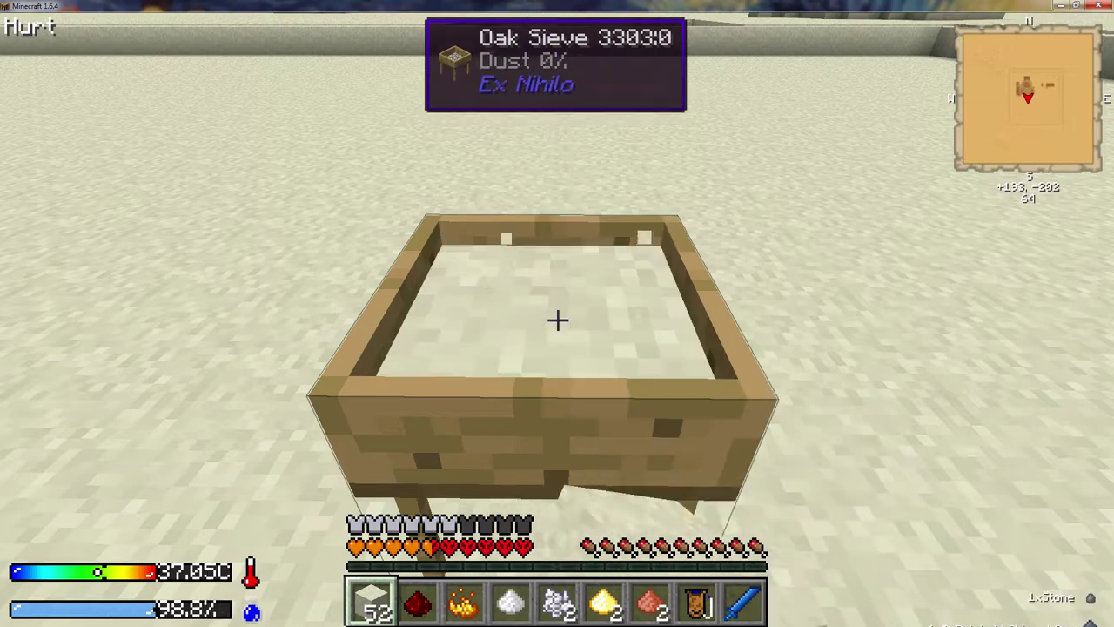
Continue sifting dust through the oak sieve, refilling it from the held stack each time it empties
right_click(557, 321)
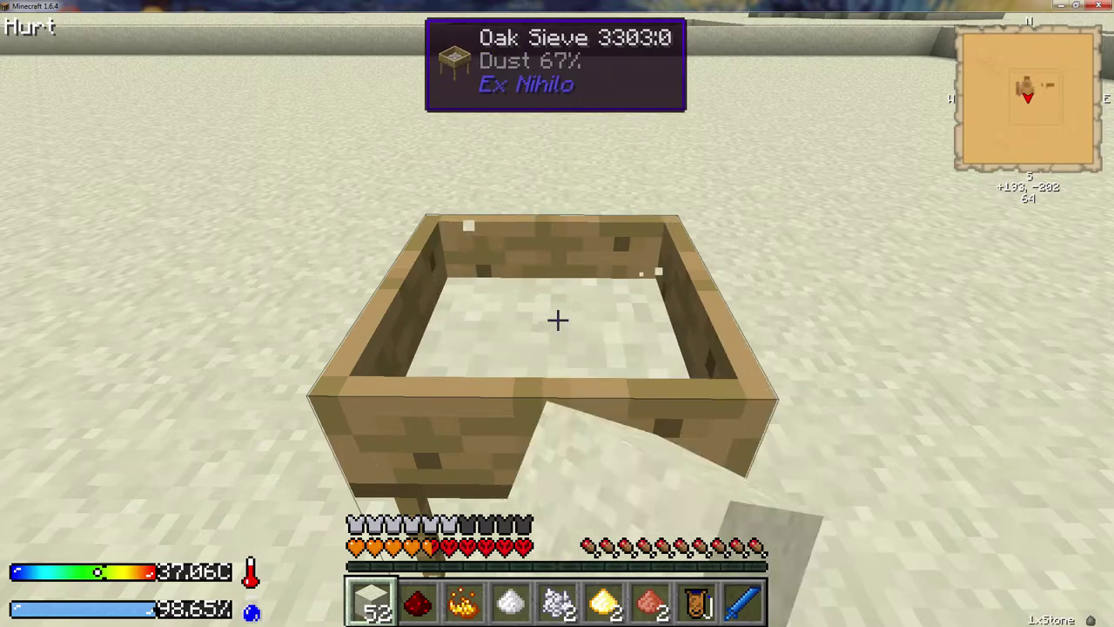
right_click(557, 320)
right_click(557, 320)
right_click(558, 321)
right_click(557, 320)
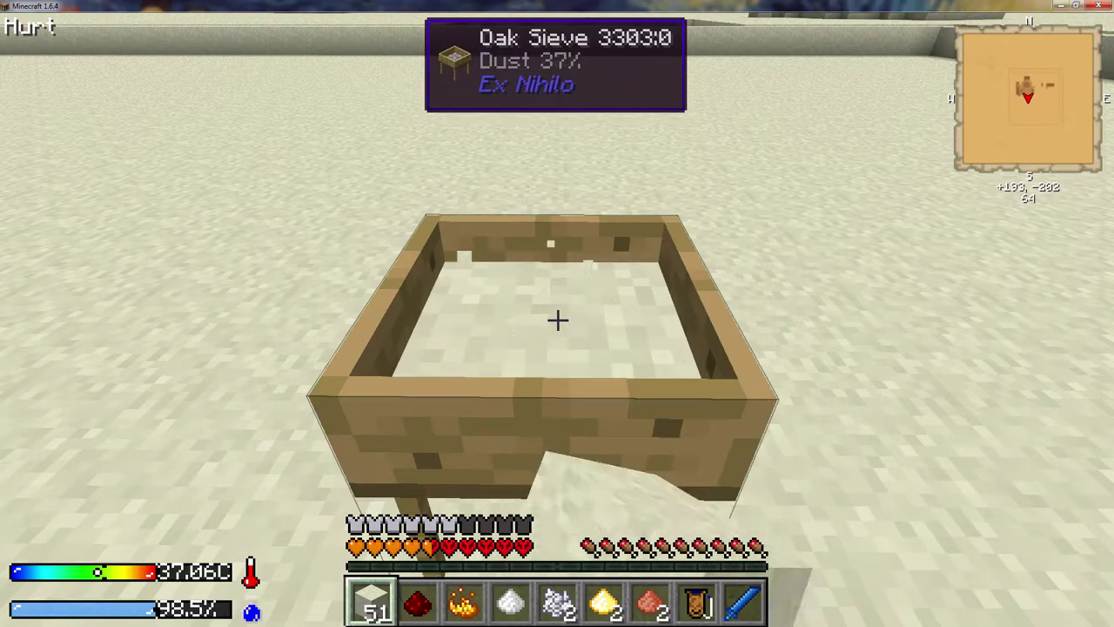
right_click(558, 320)
right_click(557, 320)
right_click(557, 321)
right_click(557, 320)
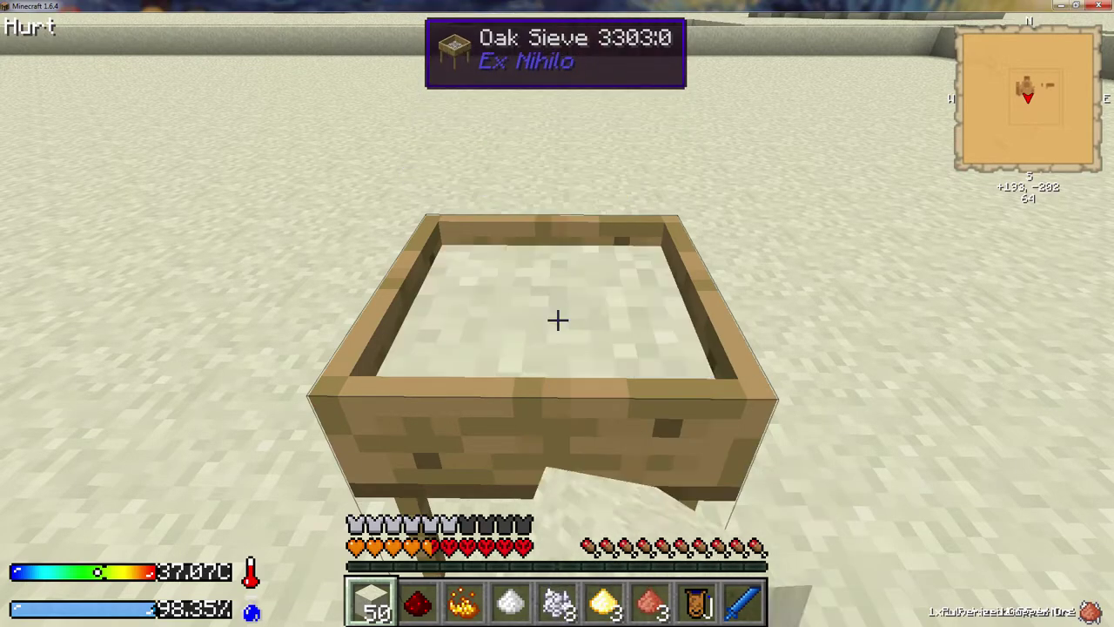
right_click(557, 320)
right_click(557, 320)
right_click(557, 320)
right_click(557, 321)
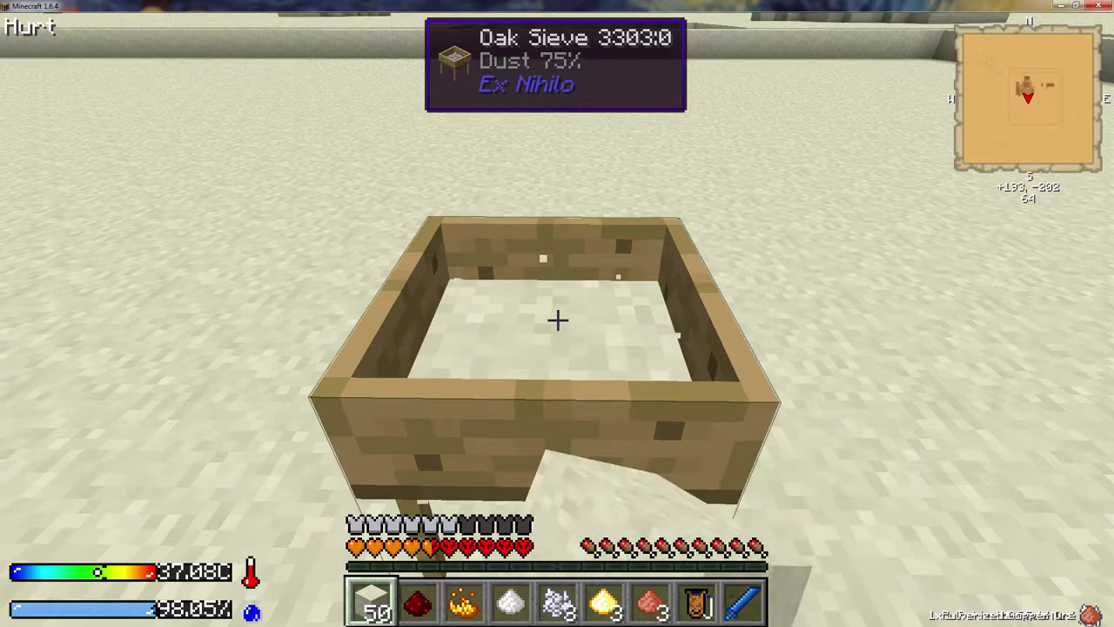
right_click(557, 321)
right_click(557, 321)
right_click(558, 321)
right_click(557, 320)
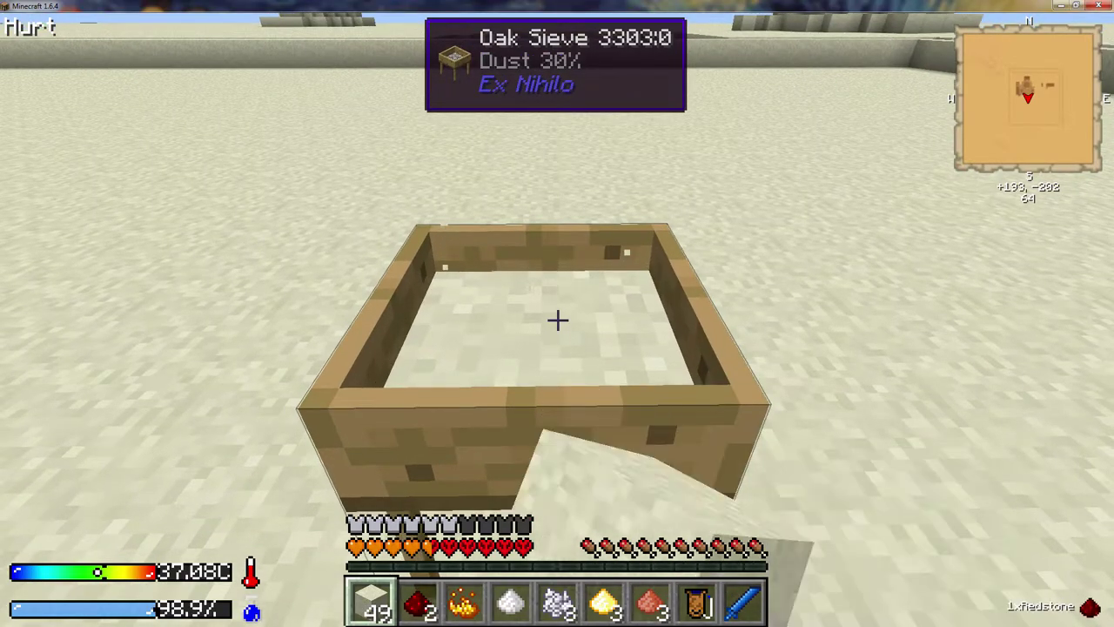
right_click(558, 320)
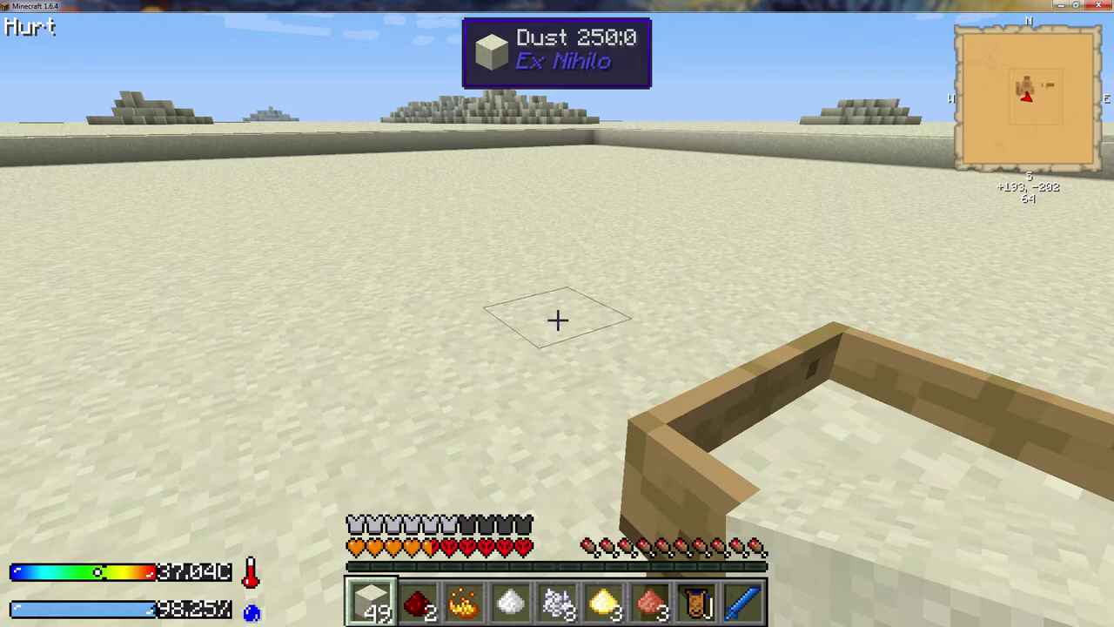
Break several dust blocks in the ground beside the oak sieve and collect them
left_click(557, 321)
right_click(557, 320)
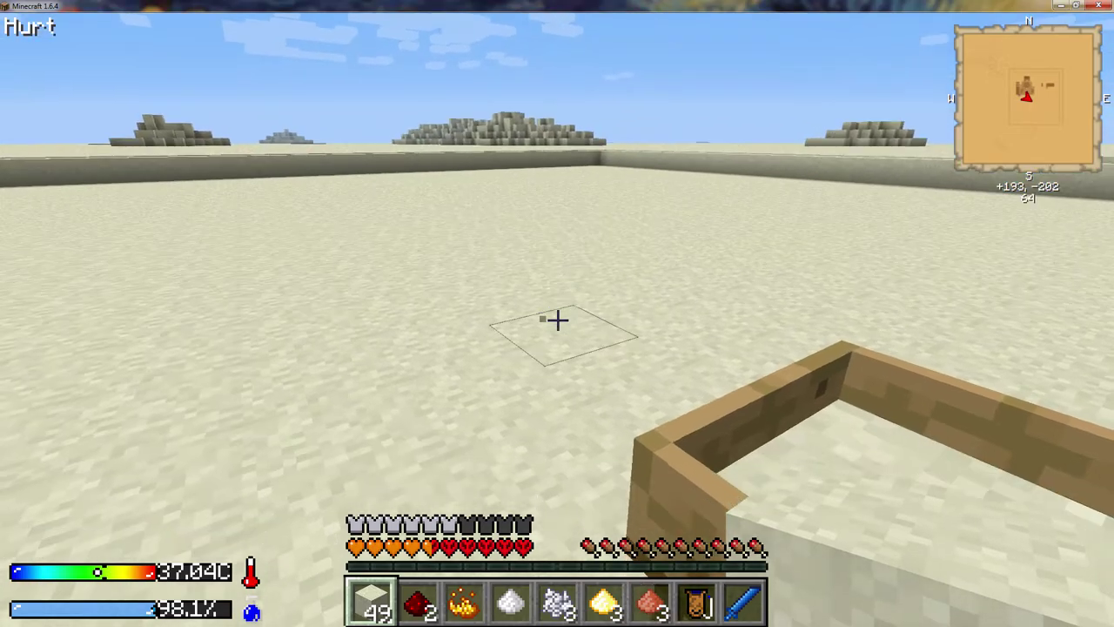
left_click(557, 321)
right_click(557, 321)
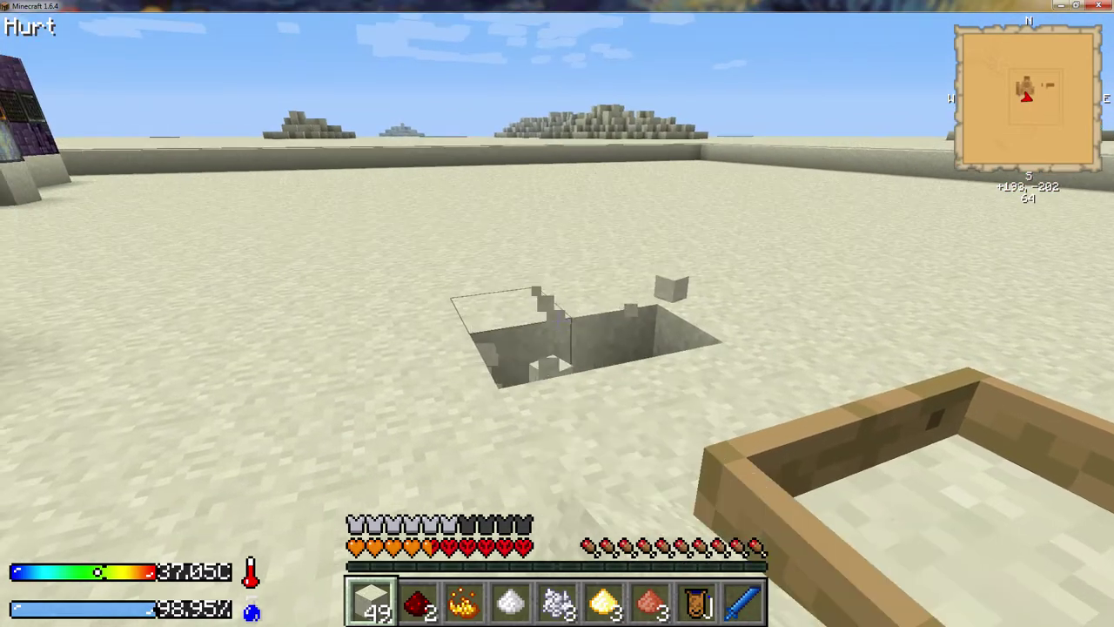
left_click(557, 320)
right_click(557, 320)
left_click(558, 320)
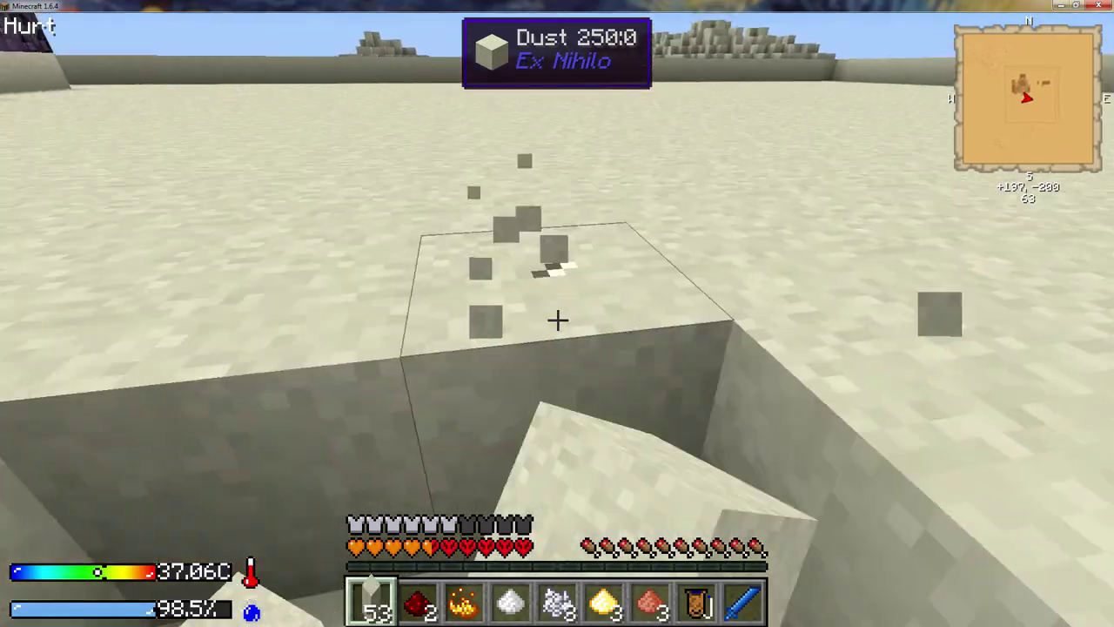
Dig a one-block-wide trench eastward through the dust, collecting the blocks until the held stack reaches 64
right_click(558, 320)
left_click(558, 320)
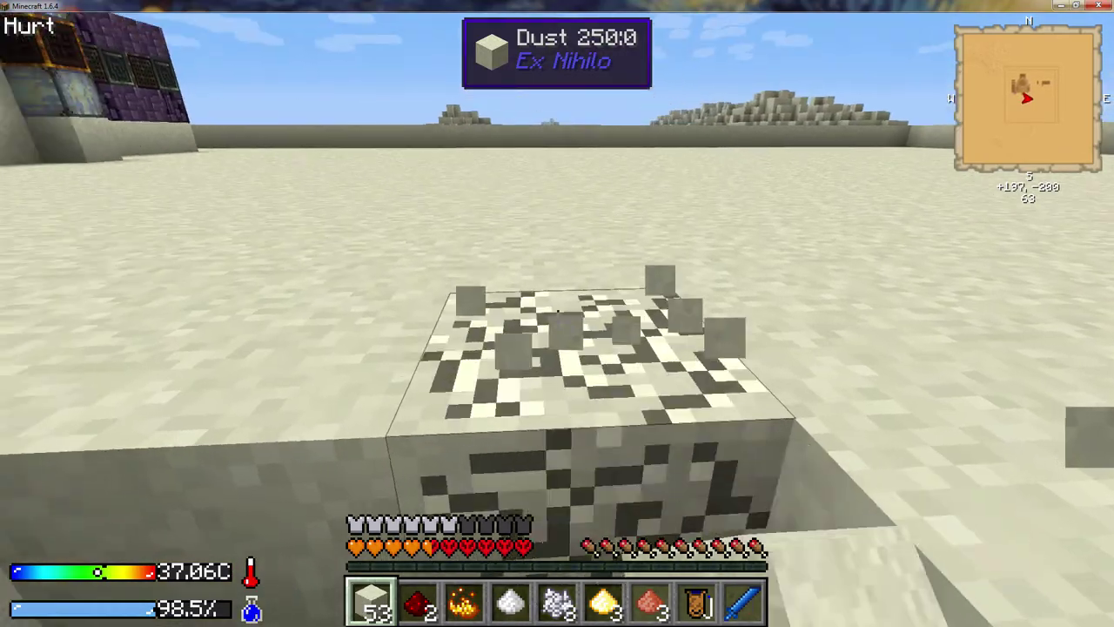
right_click(557, 320)
left_click(558, 320)
right_click(557, 321)
left_click(558, 320)
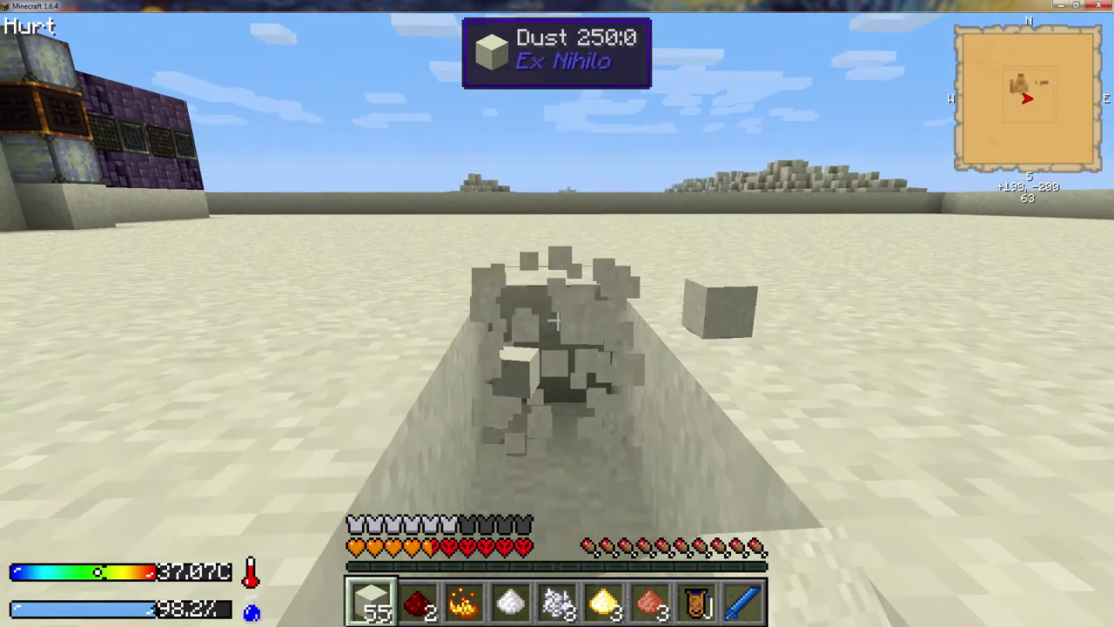
right_click(558, 320)
left_click(557, 320)
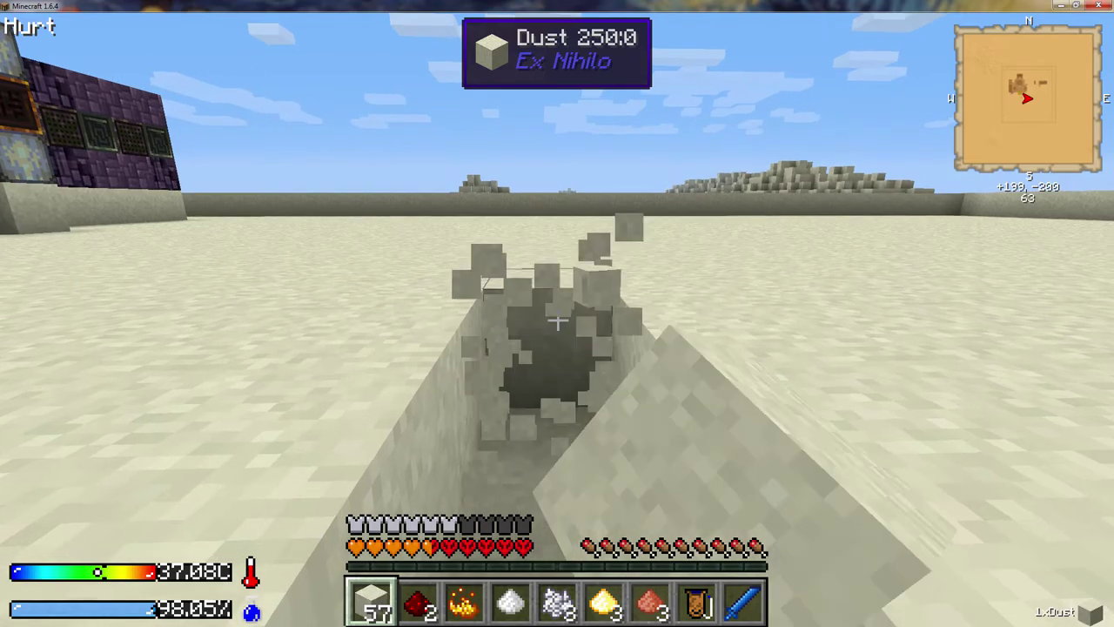
right_click(557, 320)
left_click(558, 321)
right_click(557, 320)
left_click(558, 320)
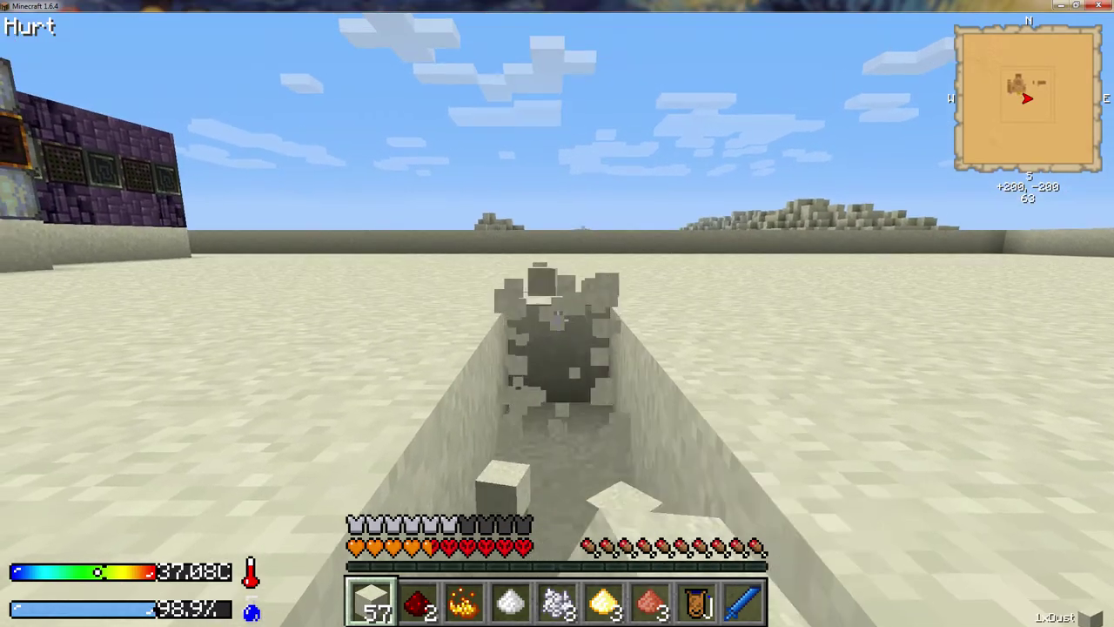
right_click(557, 320)
left_click(558, 320)
right_click(557, 320)
left_click(557, 320)
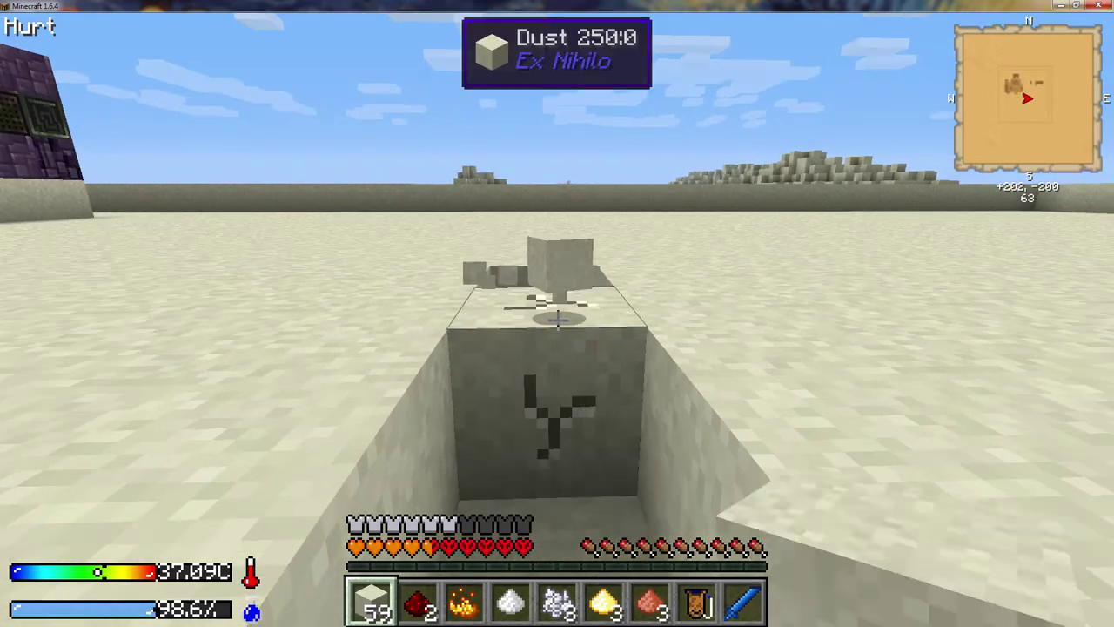
right_click(558, 320)
left_click(557, 320)
right_click(557, 320)
left_click(557, 320)
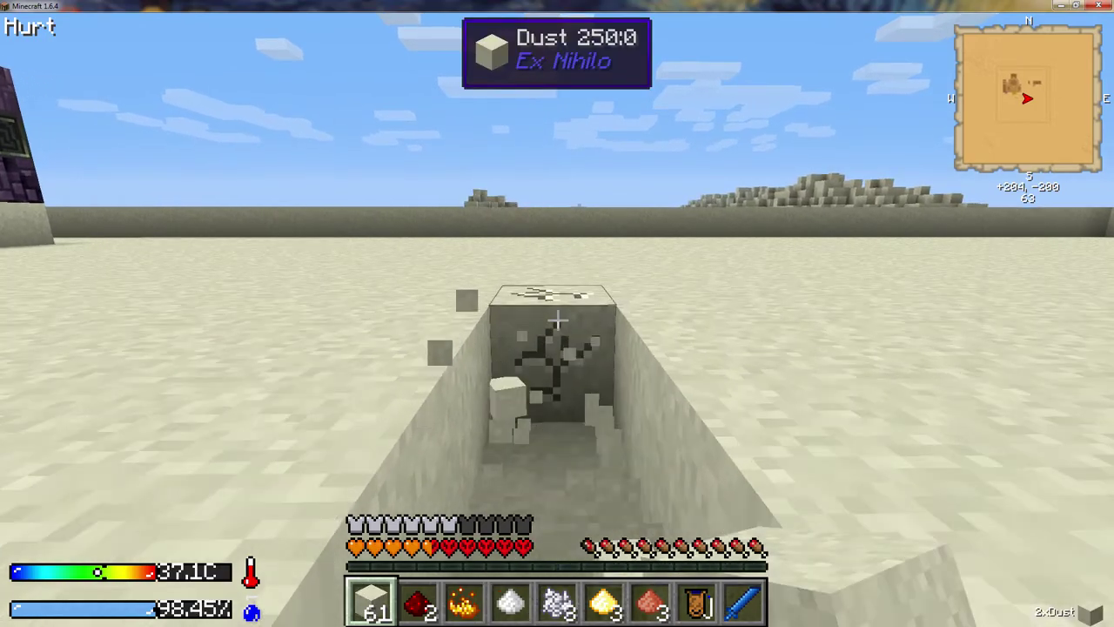
right_click(557, 320)
left_click(557, 320)
right_click(557, 320)
left_click(557, 320)
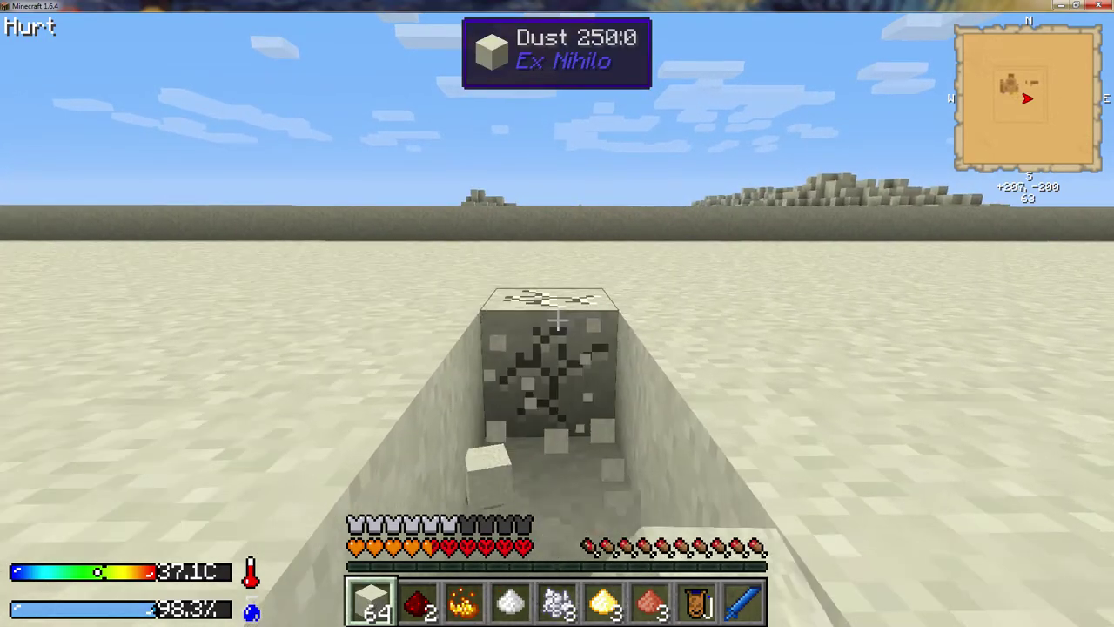
right_click(557, 321)
left_click(557, 321)
right_click(557, 321)
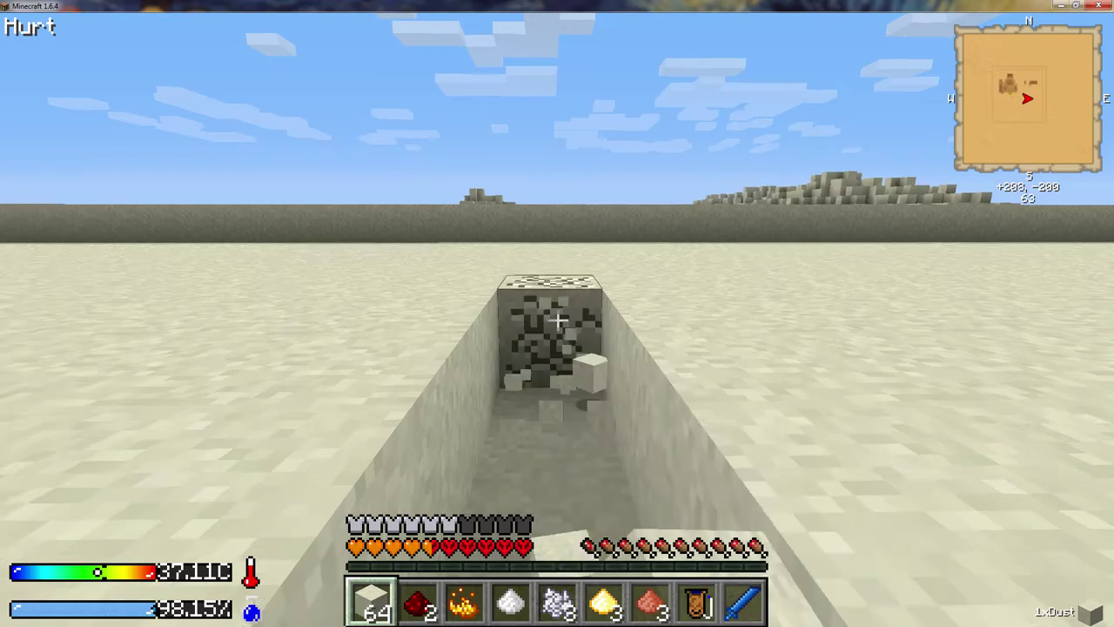
left_click(558, 321)
right_click(557, 321)
left_click(557, 320)
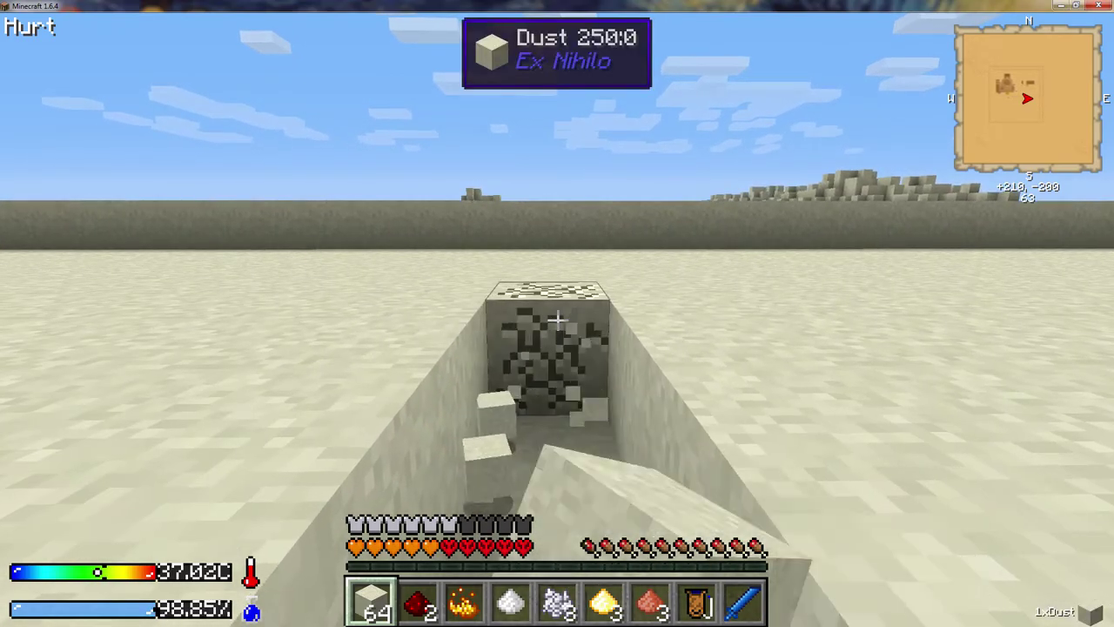
left_click(558, 321)
left_click(557, 320)
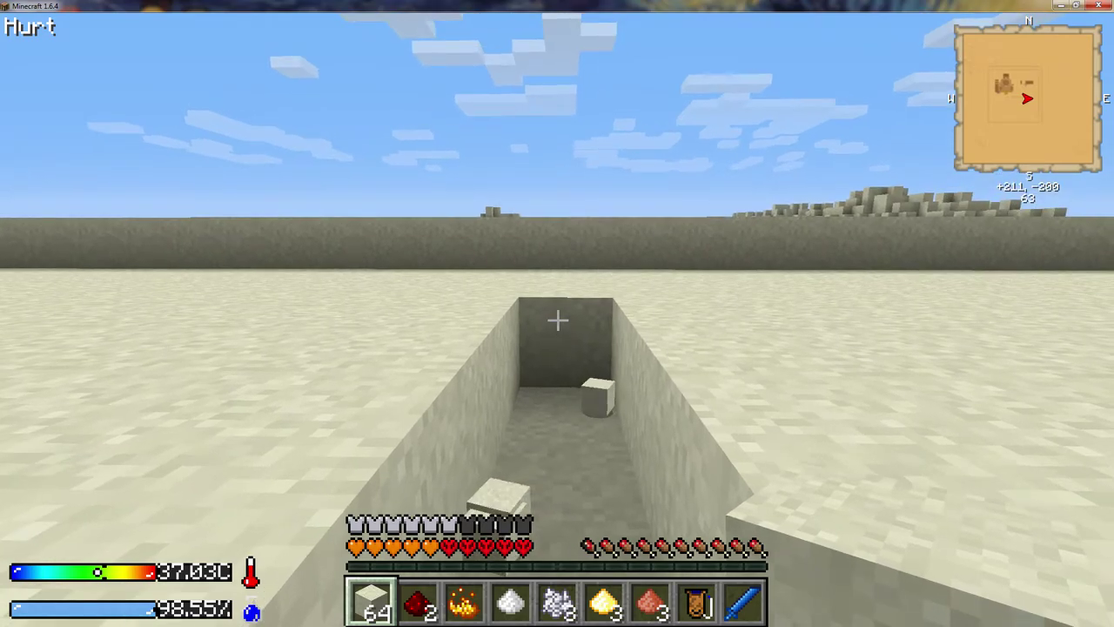
left_click(558, 320)
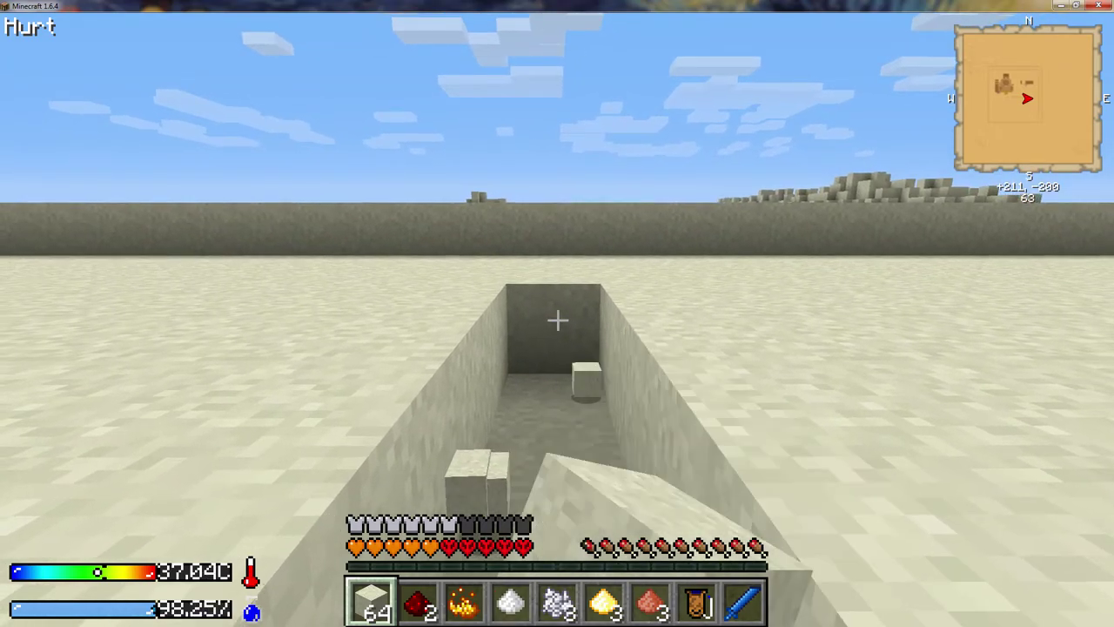
left_click(558, 321)
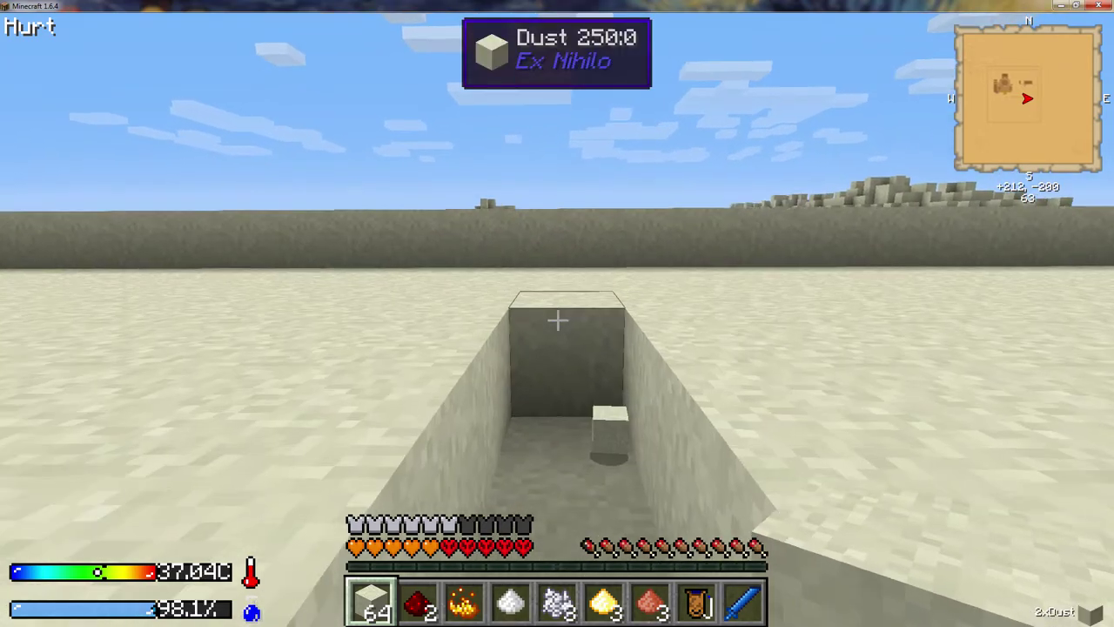
Place a dust block on top of the trench's far end and break it again
right_click(557, 320)
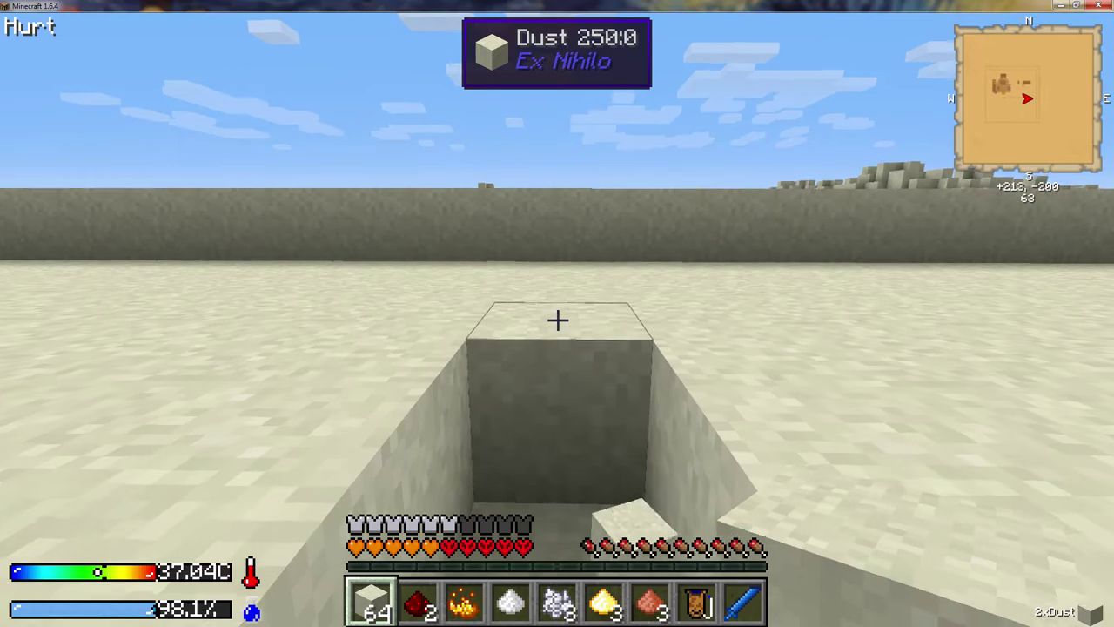
right_click(557, 320)
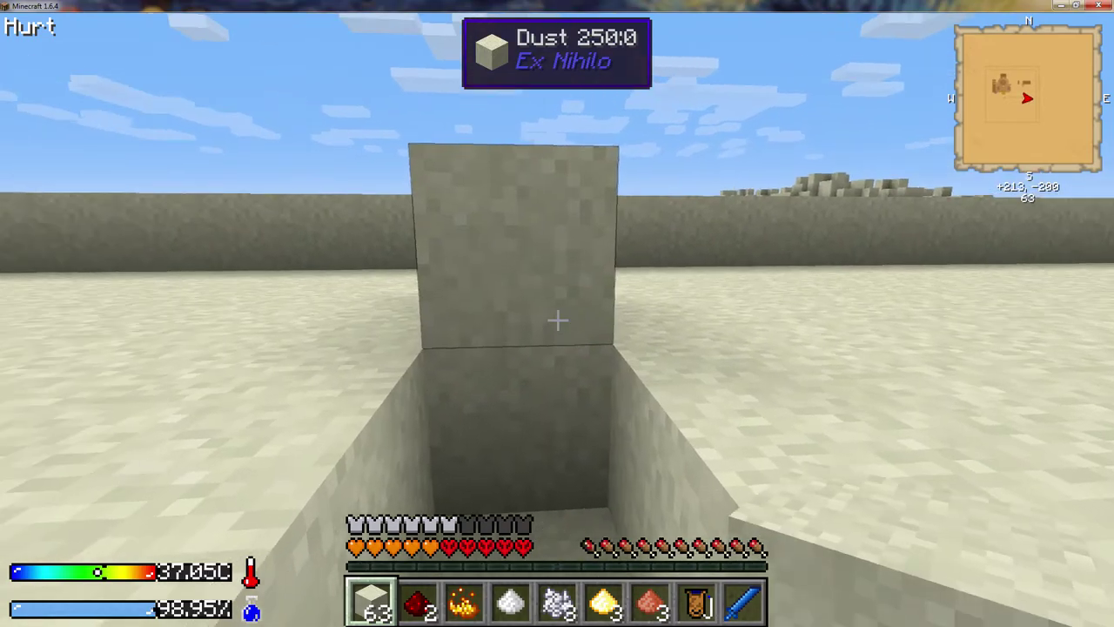
left_click(557, 320)
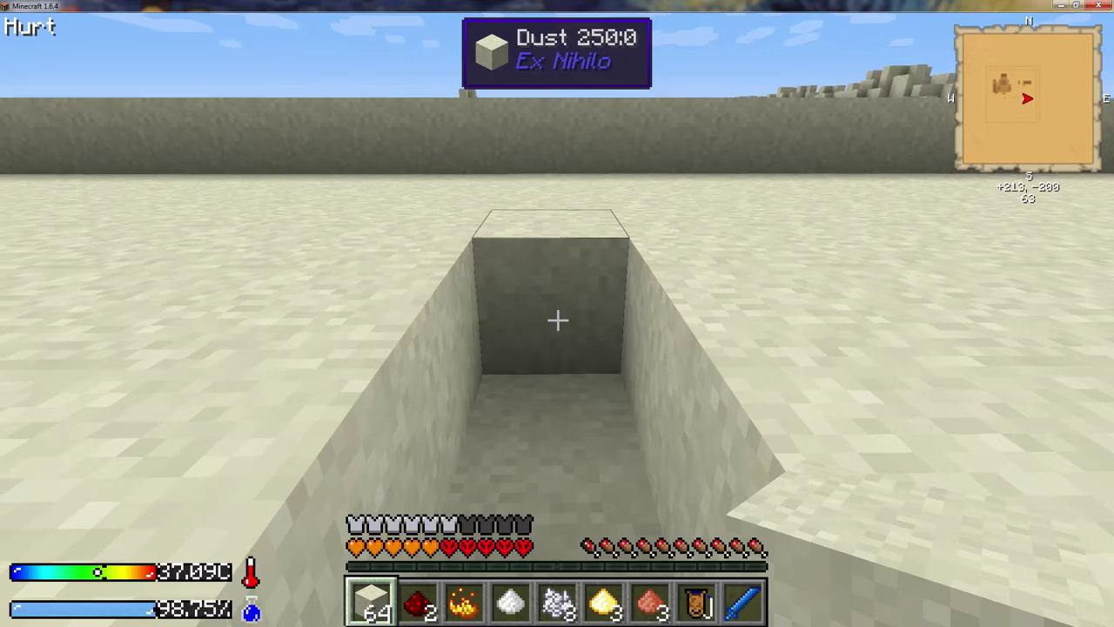
Back up along the trench towards the sieve while refilling it to ground level with dust blocks
key("s")
right_click(557, 320)
right_click(557, 321)
right_click(557, 321)
right_click(557, 320)
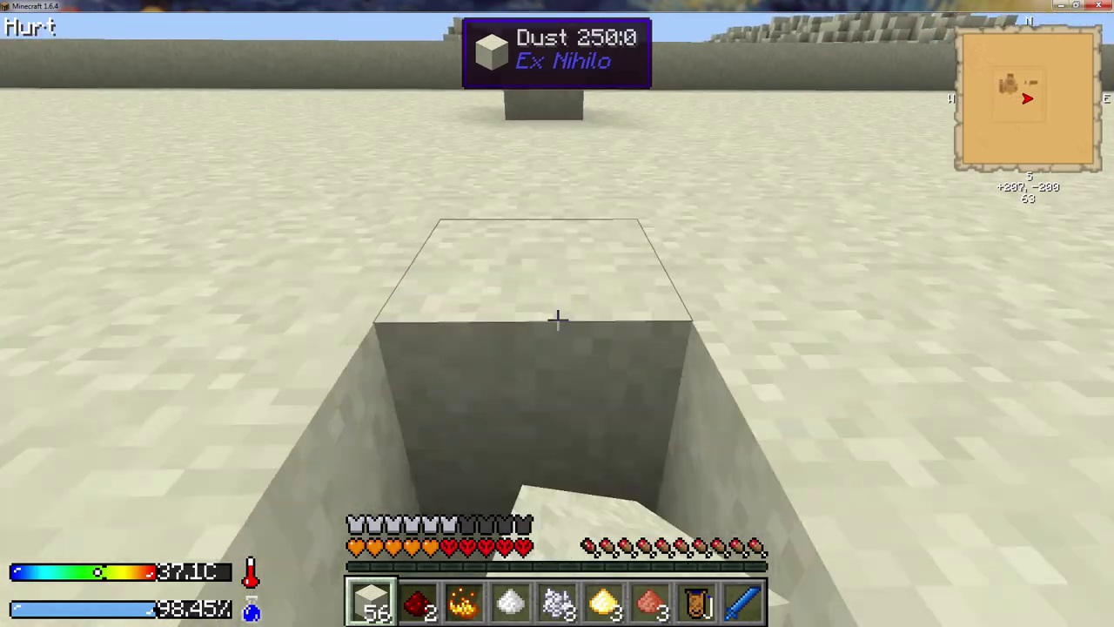
right_click(558, 321)
right_click(557, 320)
right_click(557, 321)
right_click(557, 320)
right_click(558, 320)
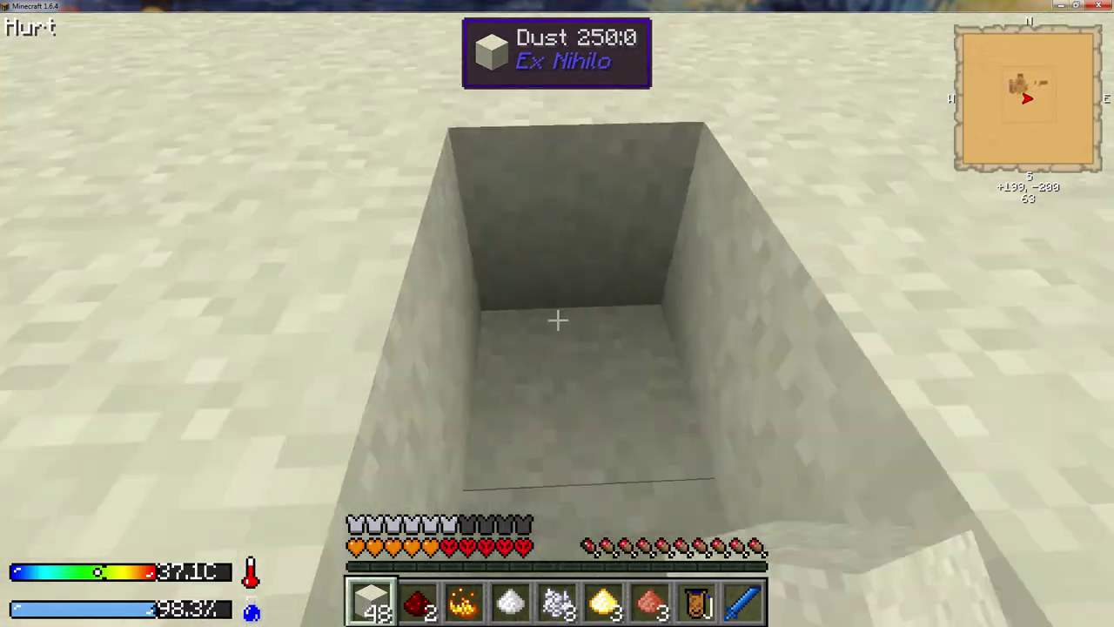
right_click(557, 320)
right_click(557, 320)
right_click(558, 321)
right_click(558, 321)
right_click(557, 320)
right_click(557, 321)
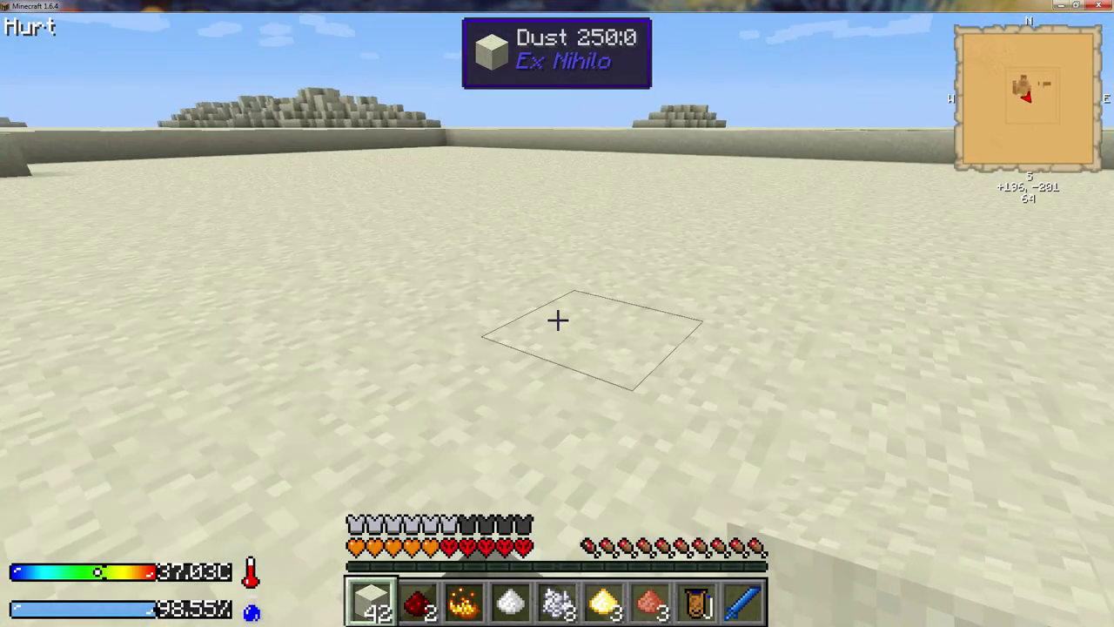
left_click(557, 321)
right_click(558, 320)
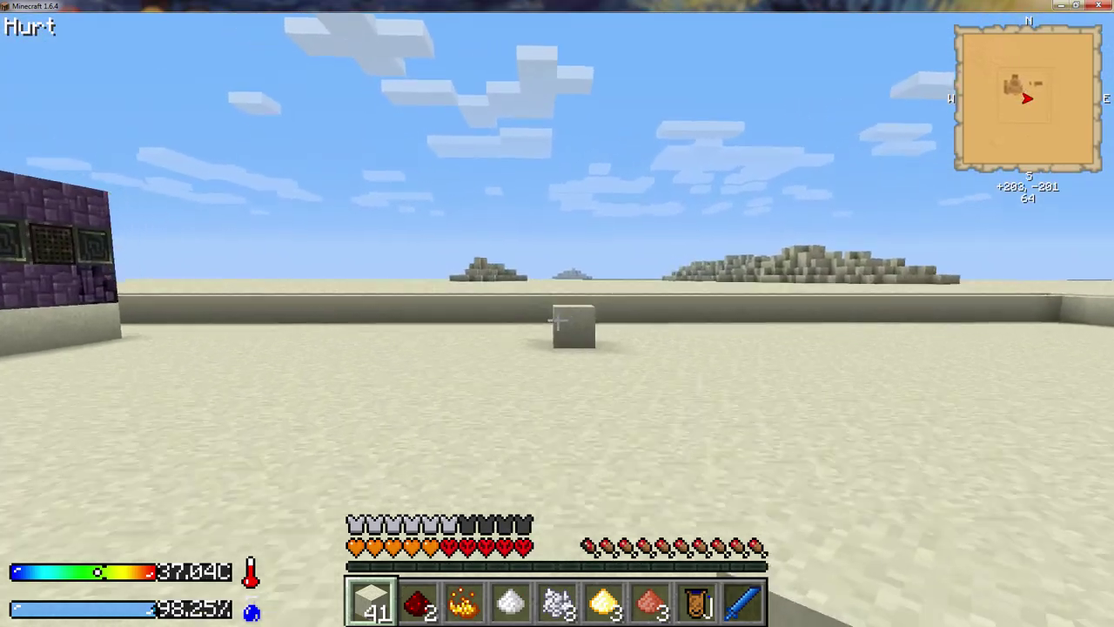
Walk to the dust block standing above ground at the trench's far end, break it and collect the dust
key("w")
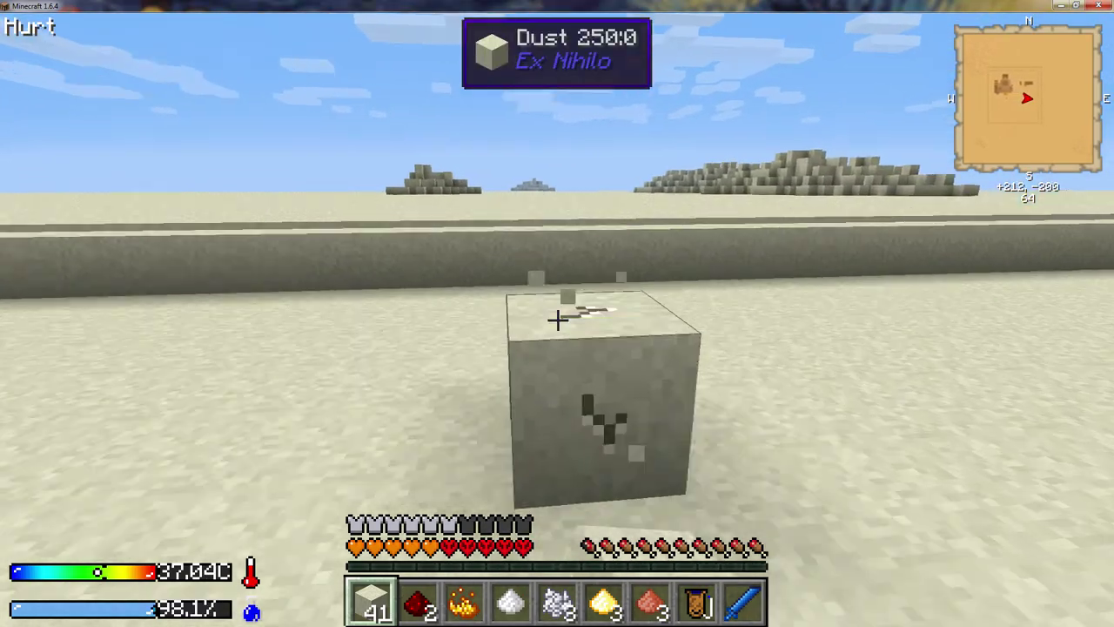
left_click(557, 320)
key("s")
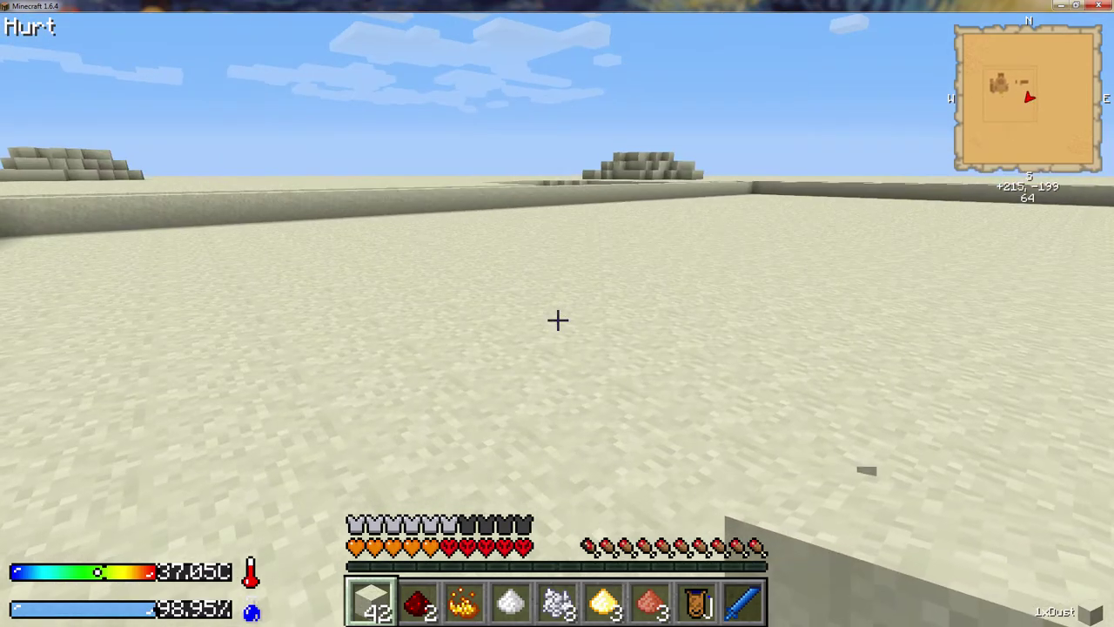
right_click(557, 321)
left_click(558, 321)
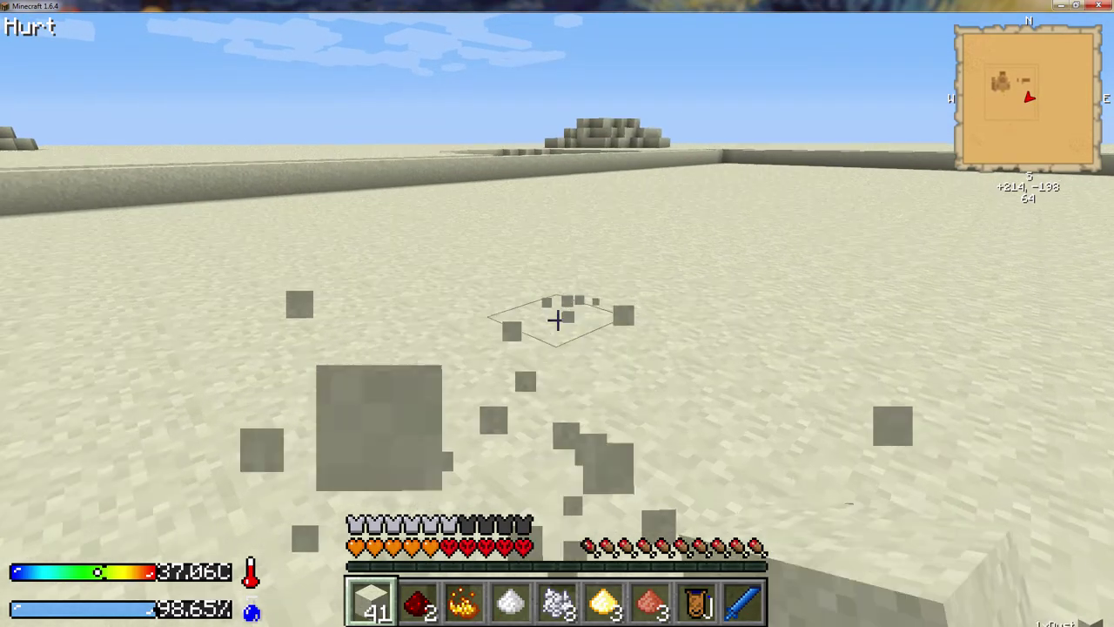
Walk back to the oak sieve and resume sifting the dust in it
key("w")
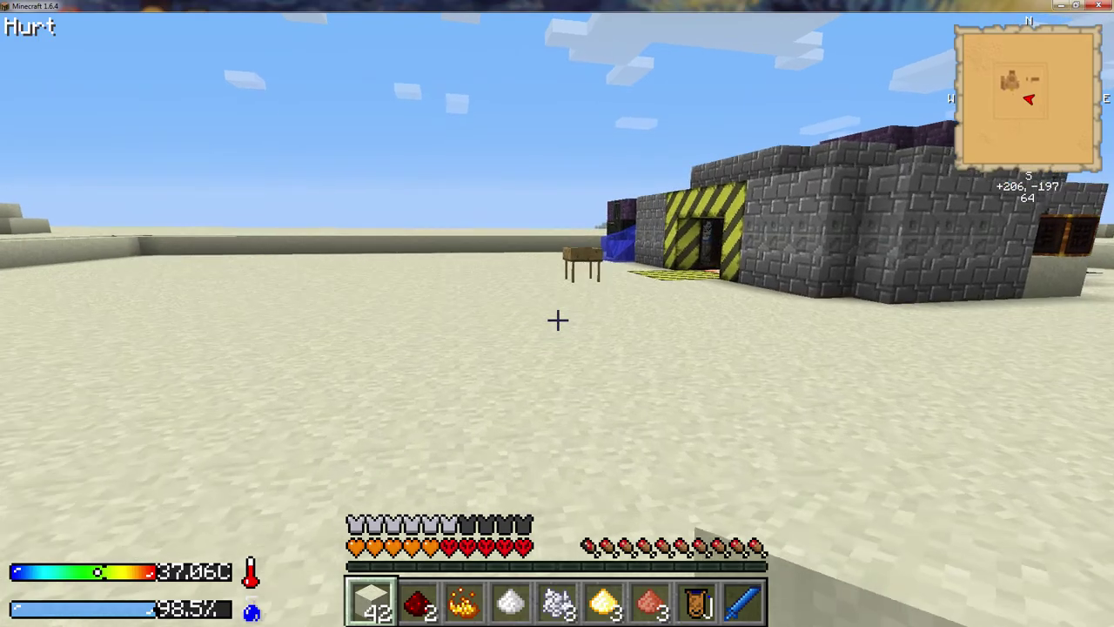
key("w")
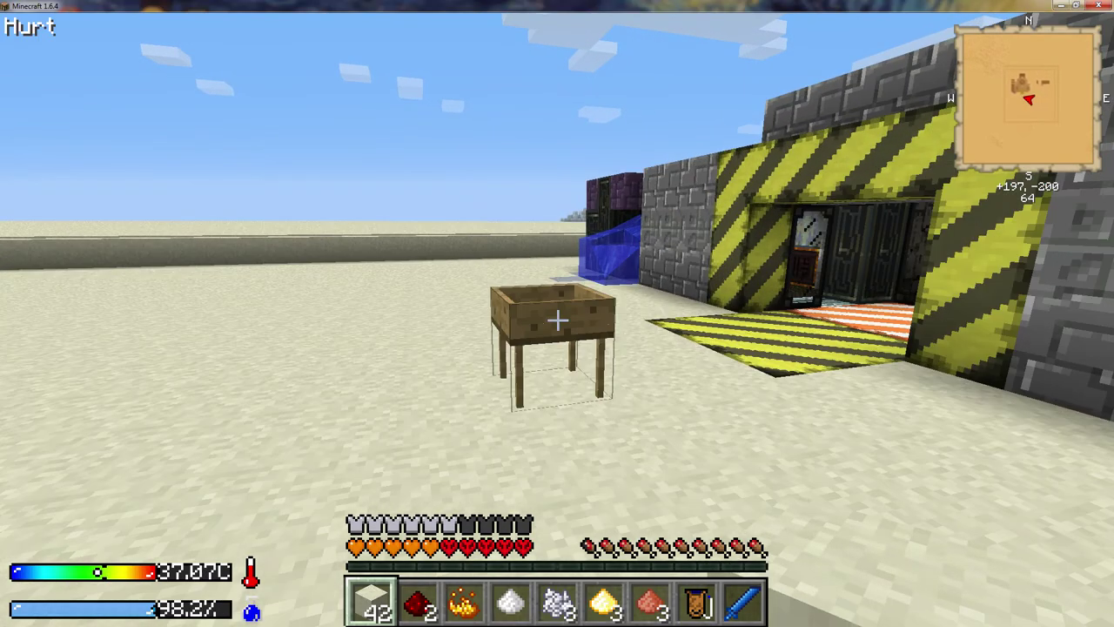
key("w")
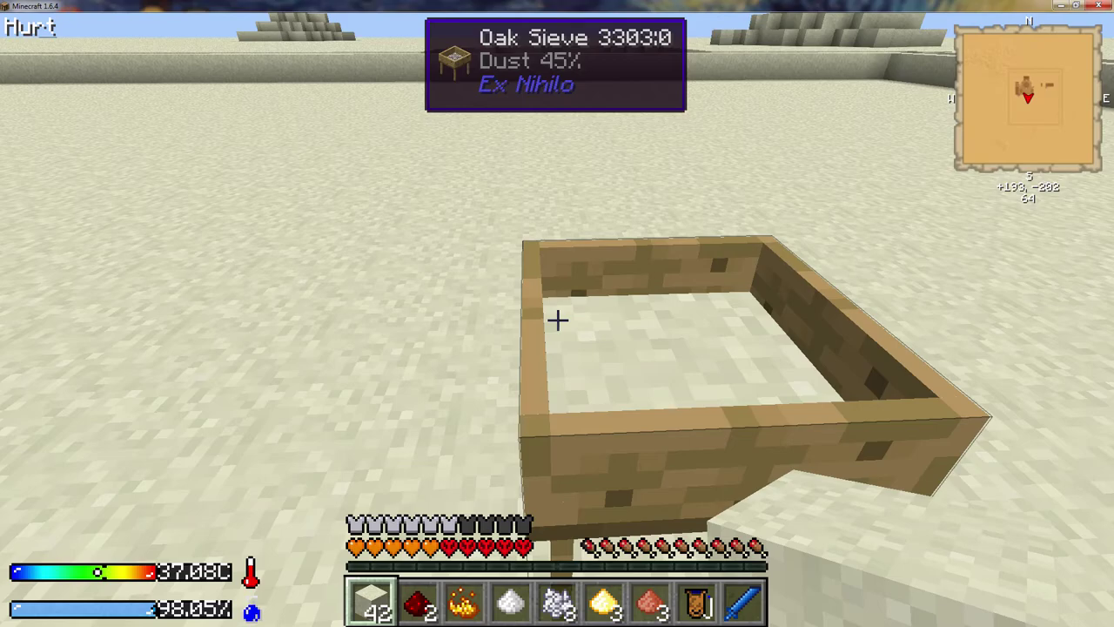
right_click(558, 320)
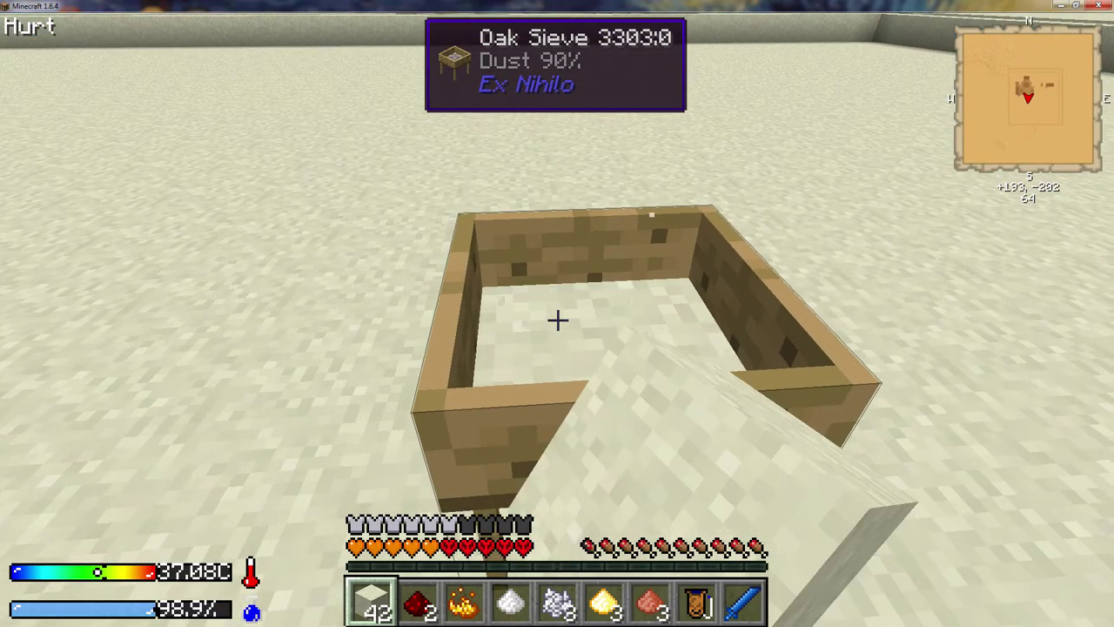
Keep sifting dust through the oak sieve, refilling it with another dust block from the held stack each time it empties
right_click(557, 321)
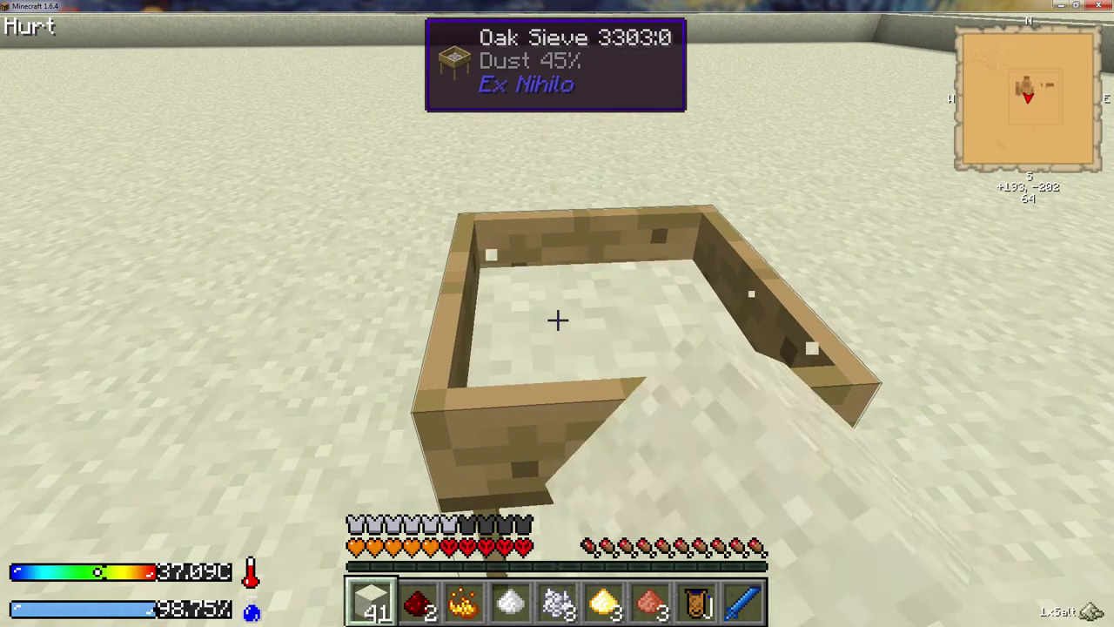
right_click(557, 320)
right_click(557, 321)
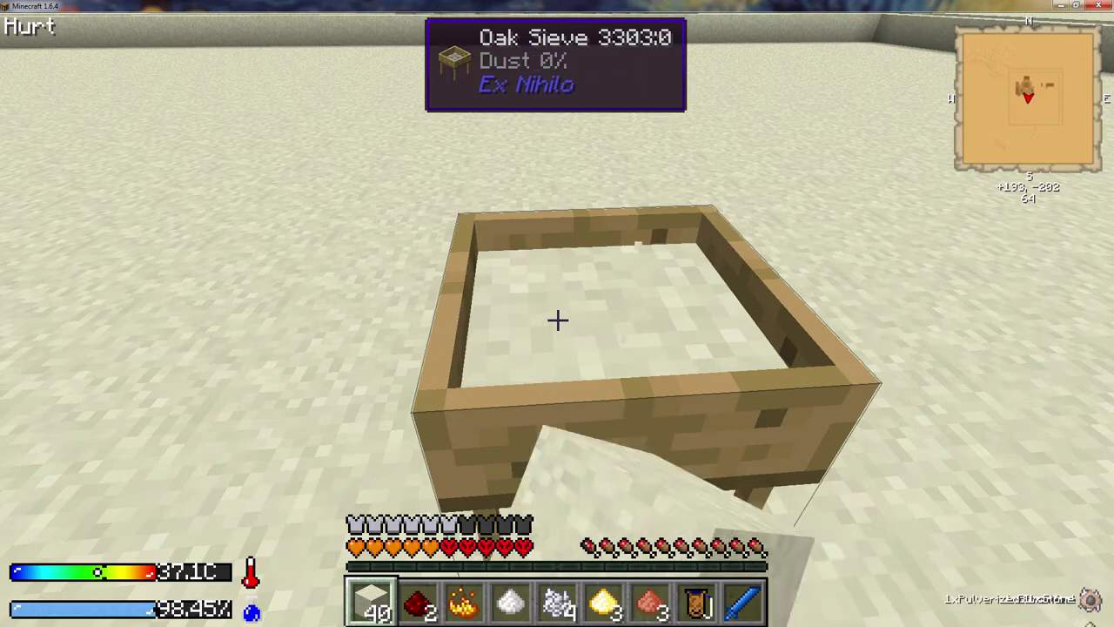
right_click(557, 320)
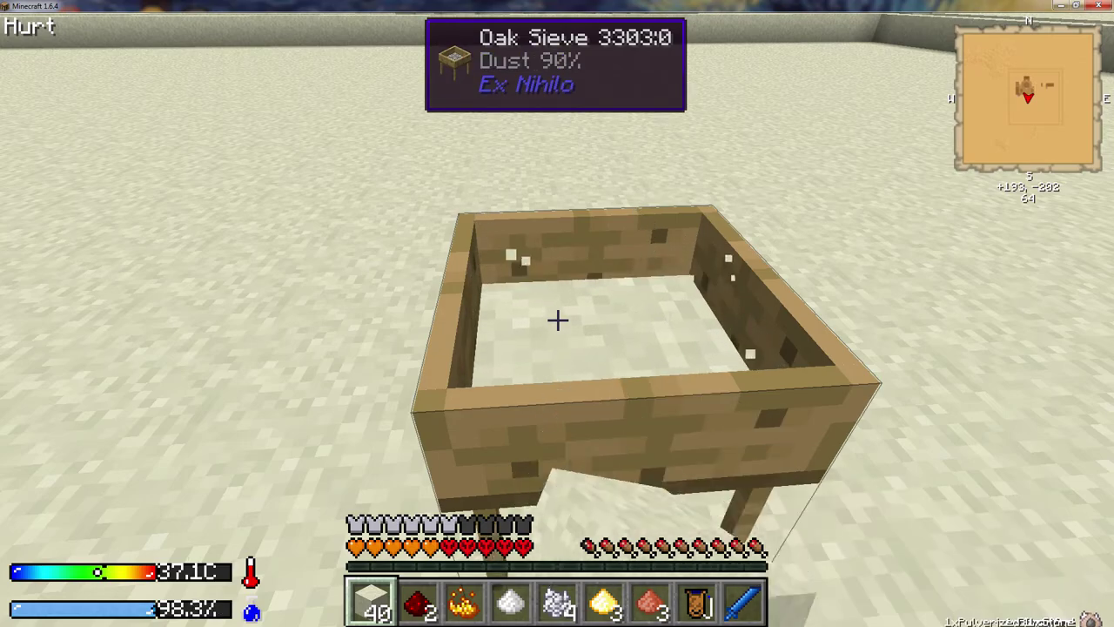
right_click(557, 320)
right_click(557, 320)
right_click(557, 321)
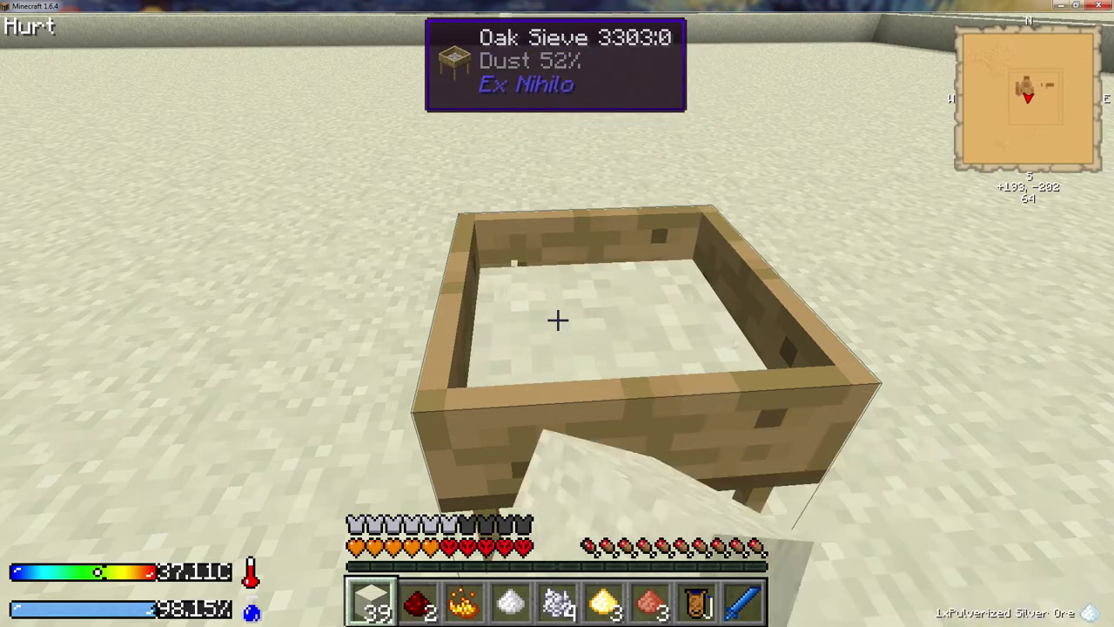
right_click(557, 321)
right_click(558, 321)
right_click(558, 320)
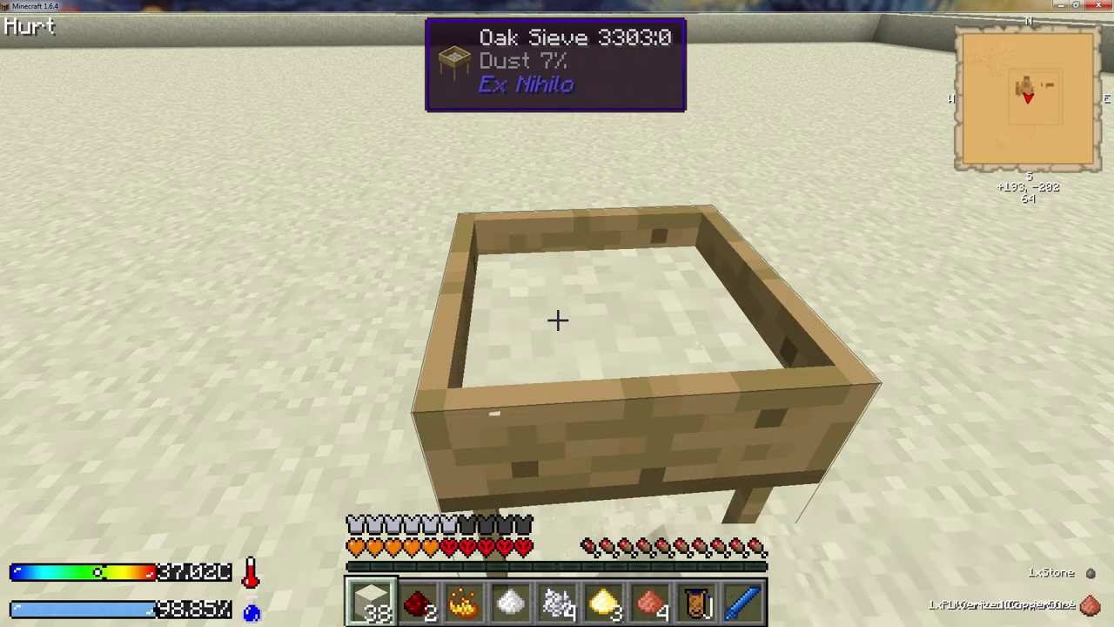
right_click(557, 320)
right_click(557, 321)
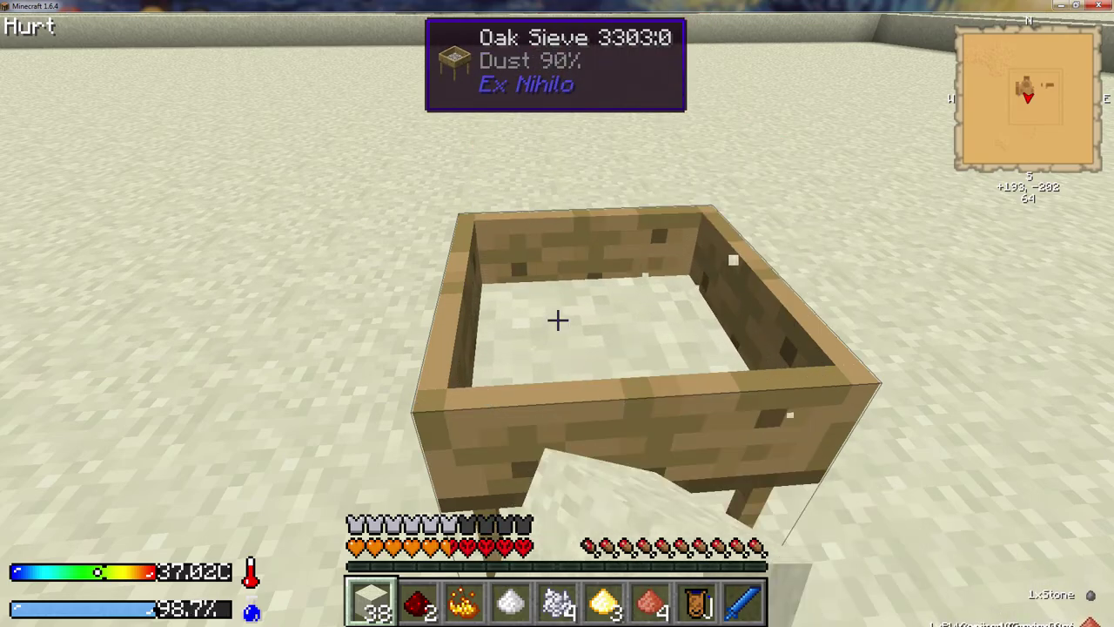
right_click(558, 320)
right_click(557, 321)
right_click(557, 321)
right_click(557, 321)
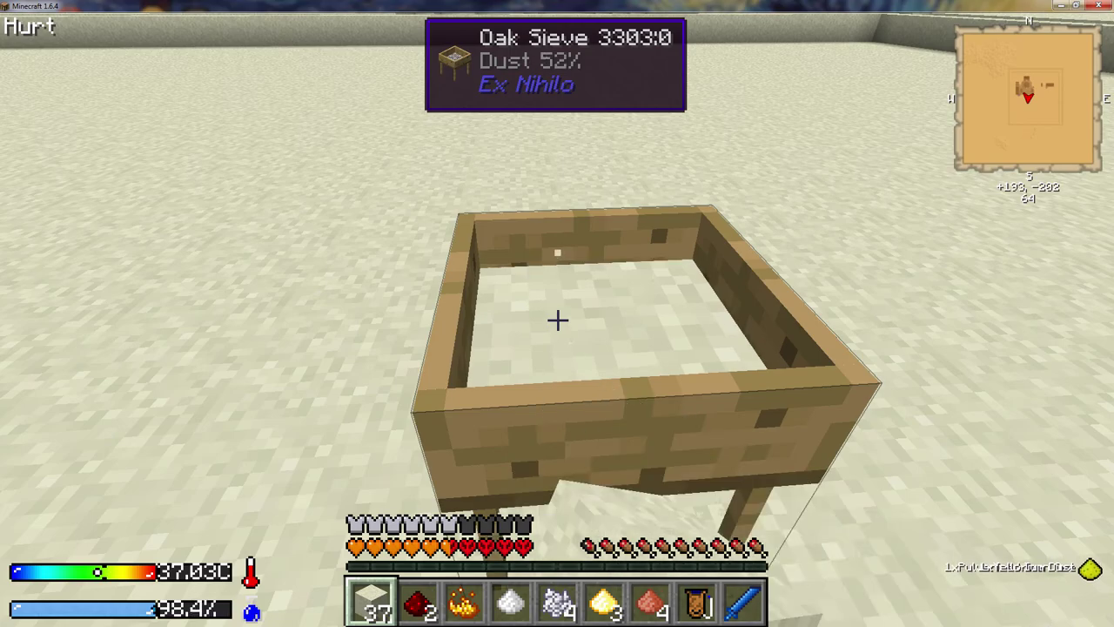
right_click(557, 321)
right_click(557, 320)
right_click(557, 320)
right_click(557, 321)
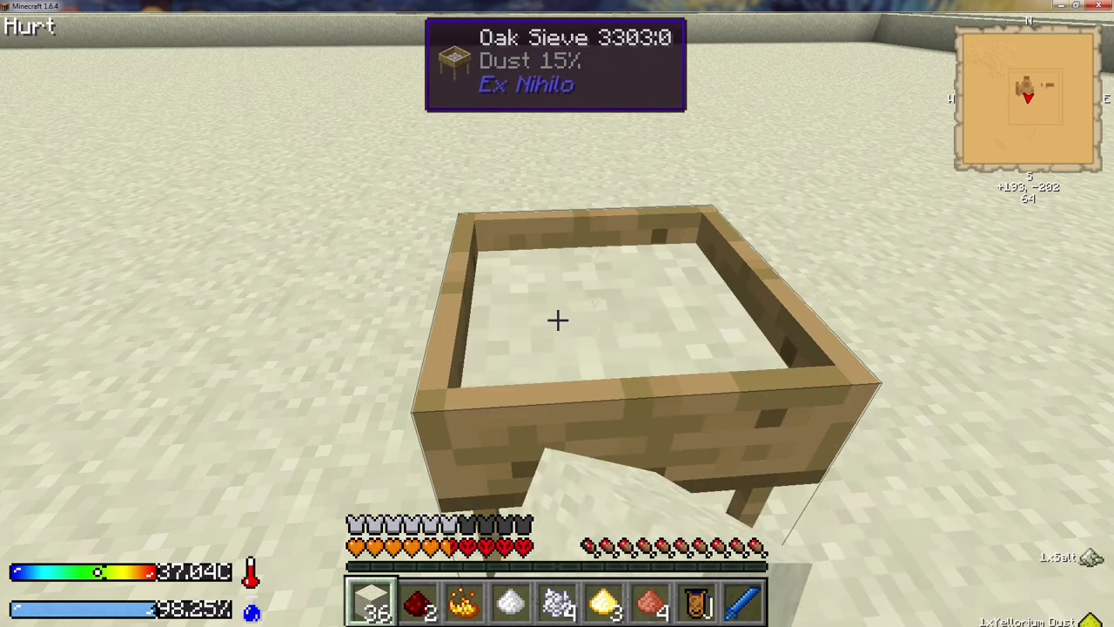
right_click(557, 320)
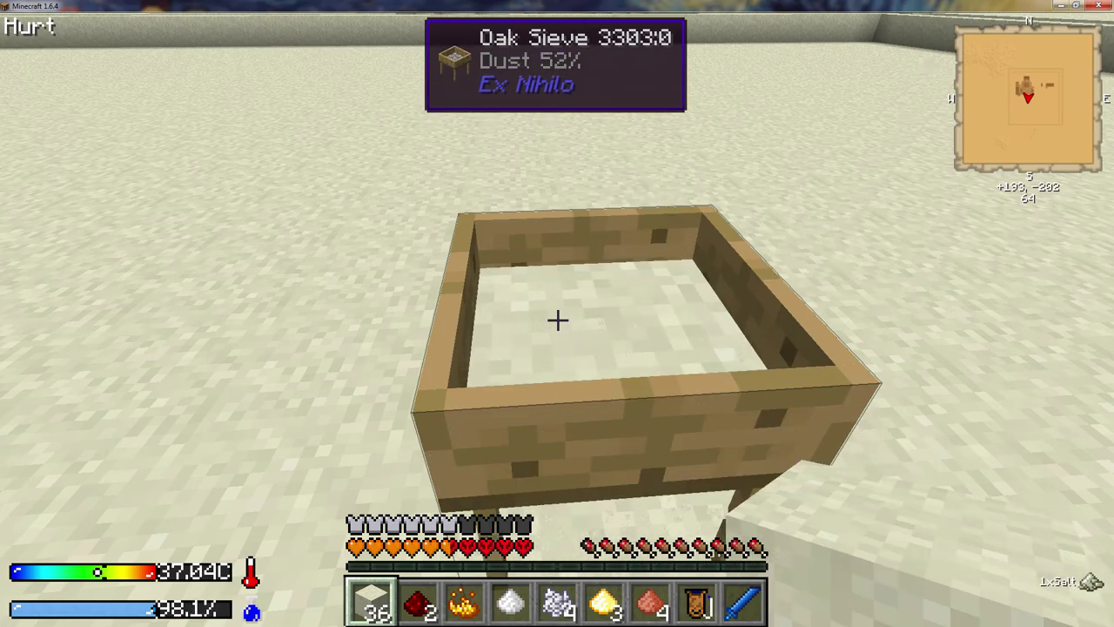